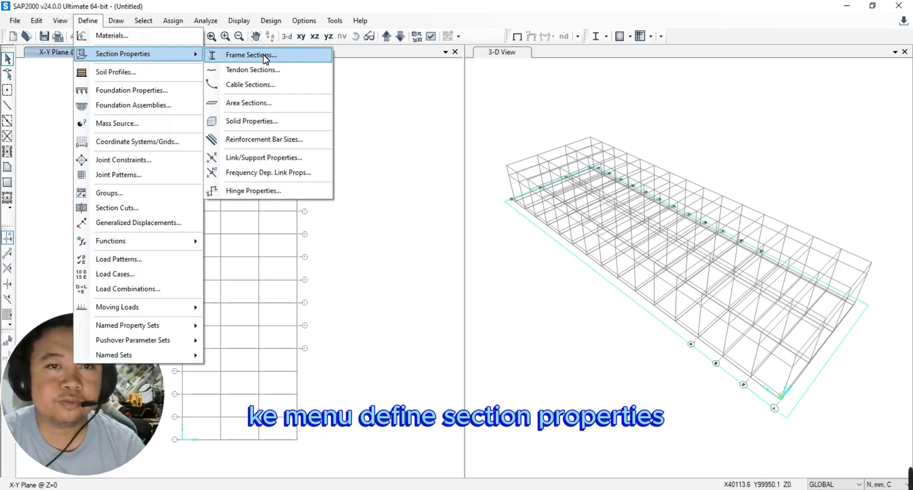
Step: Add a new rectangular concrete frame section with a depth (t3) of 800 mm and a width (t2) of 600 mm
click(265, 57)
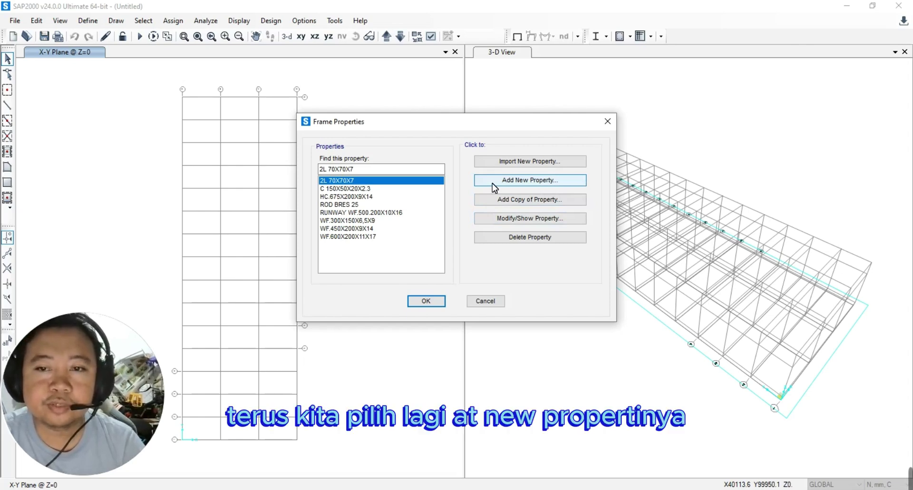
click(515, 180)
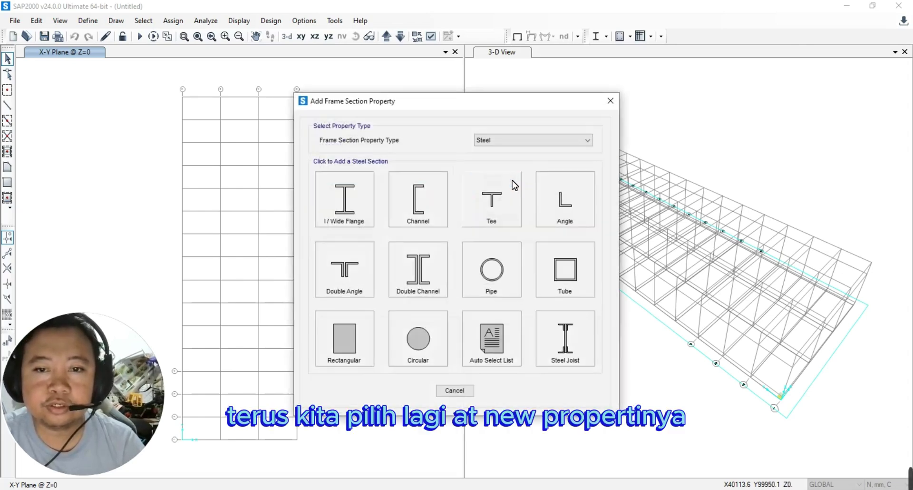
click(515, 140)
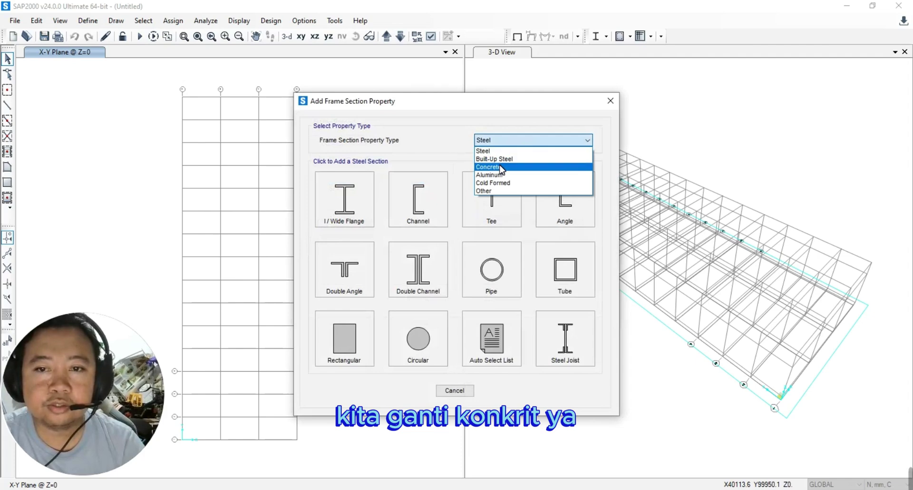
click(501, 168)
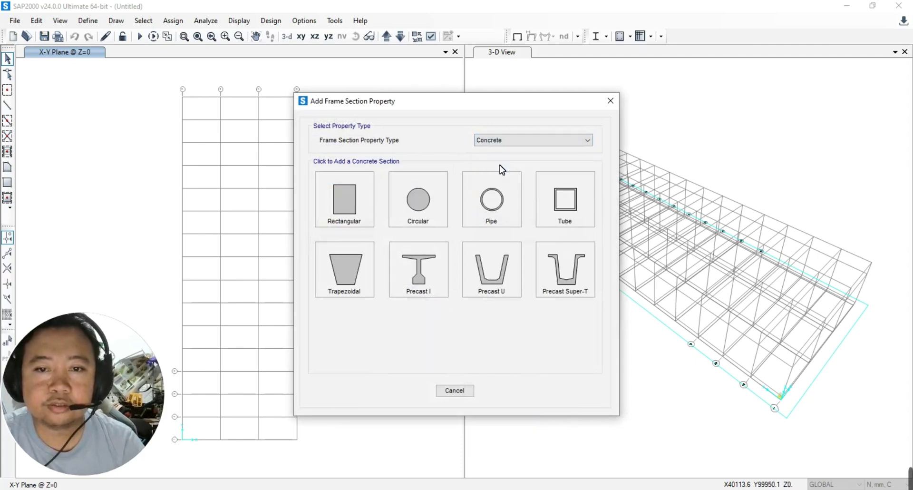
click(341, 213)
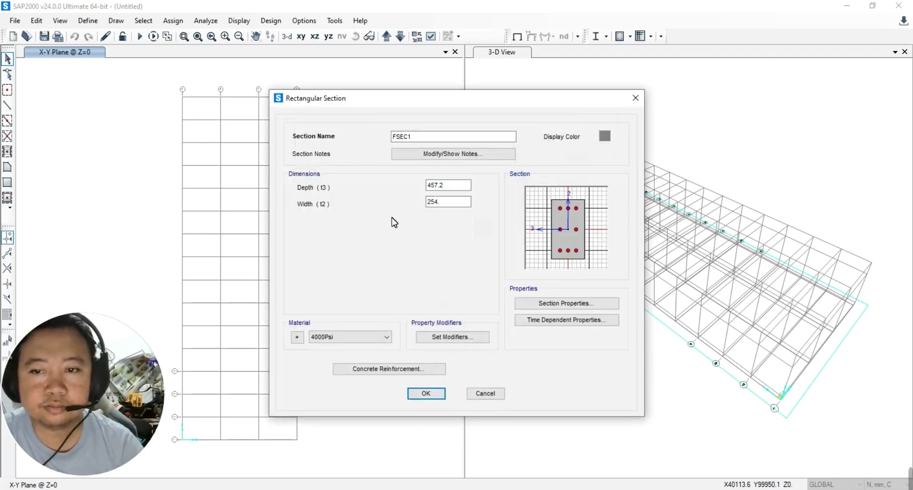
double_click(455, 189)
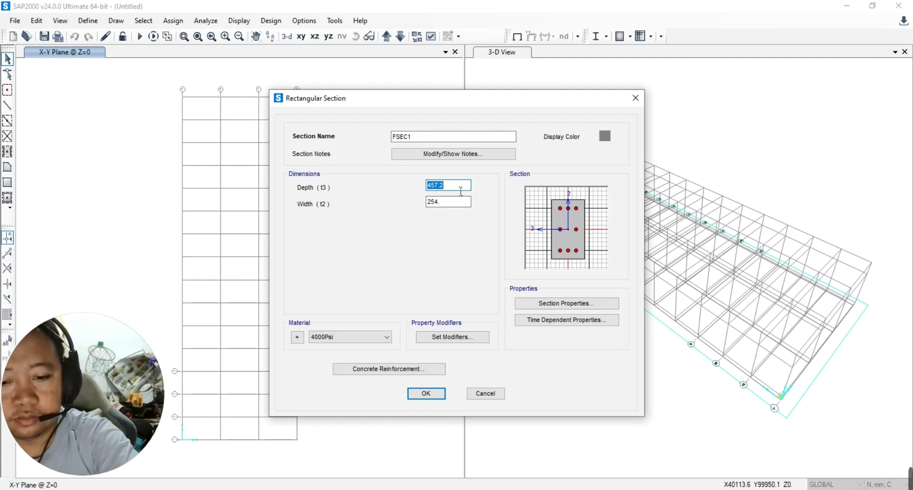
text(800)
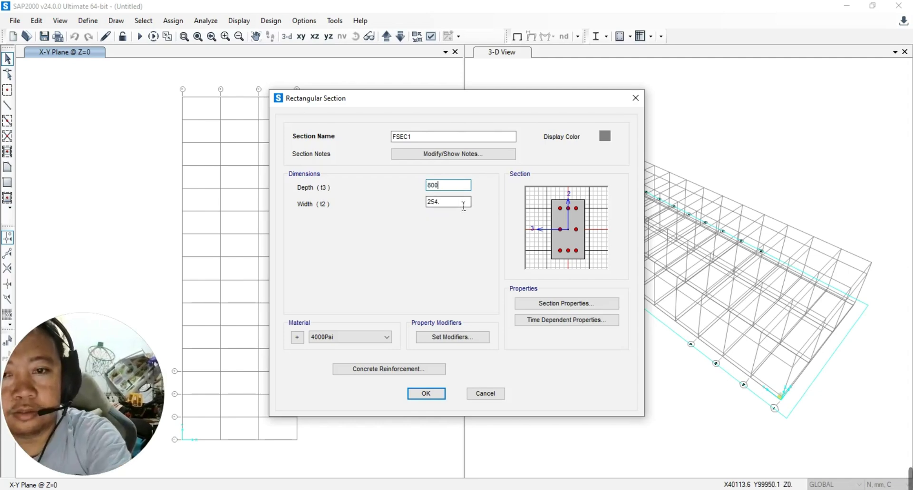
double_click(463, 204)
text(600)
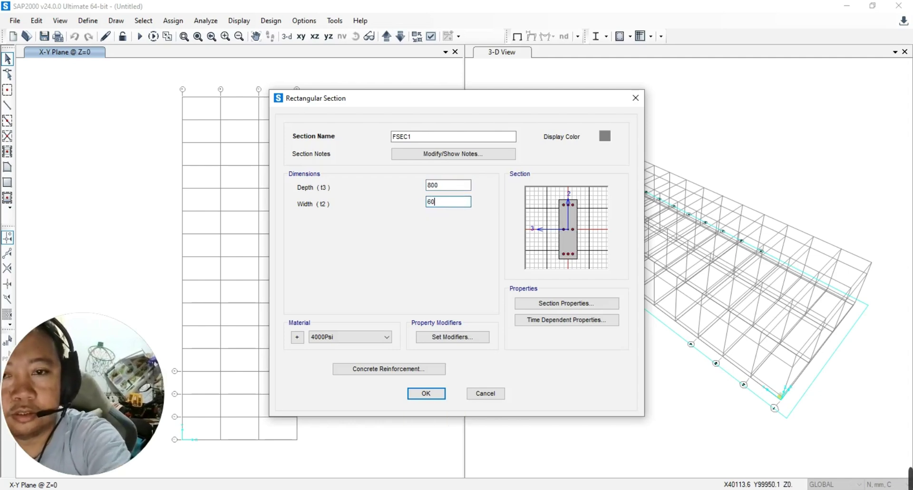
Step: Name the new rectangular section PEDESTAL 600X800
double_click(430, 138)
text(PED)
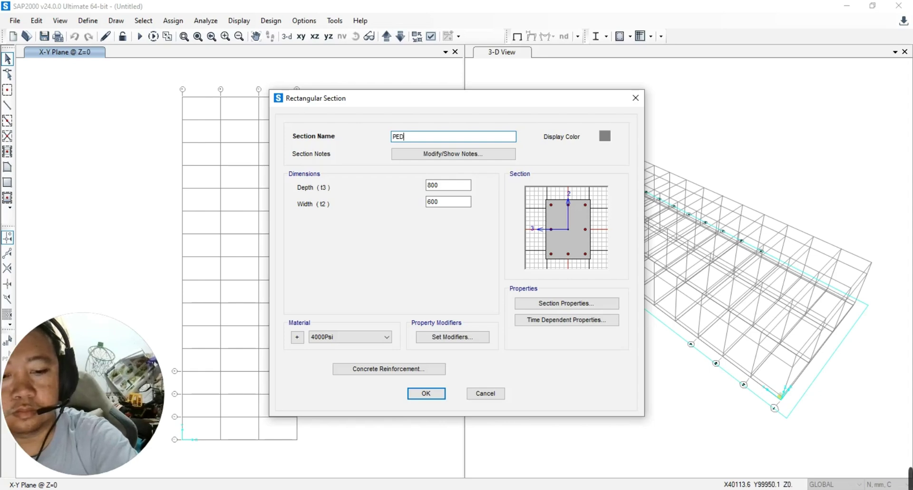
text(ESTAL)
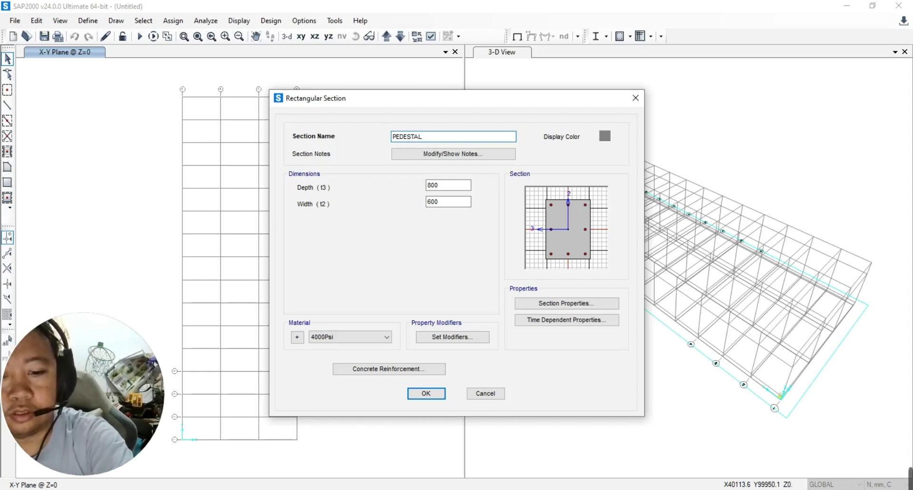
text( 76)
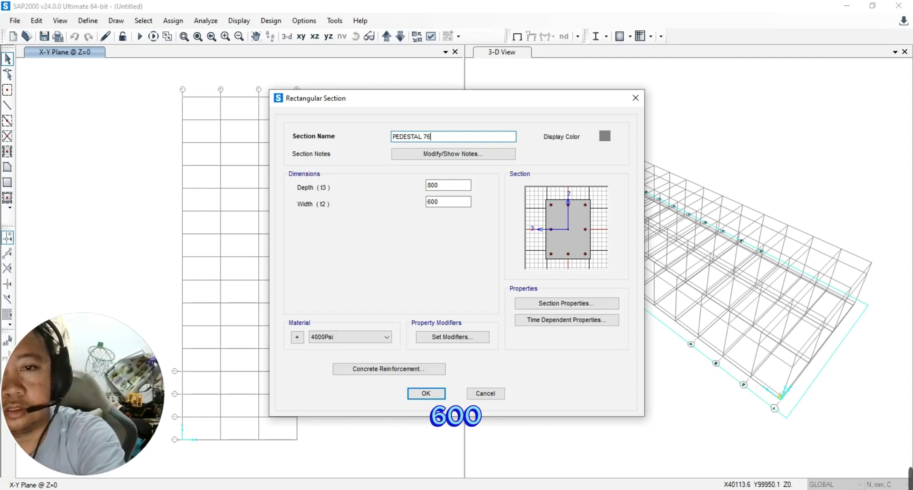
key(BackSpace)
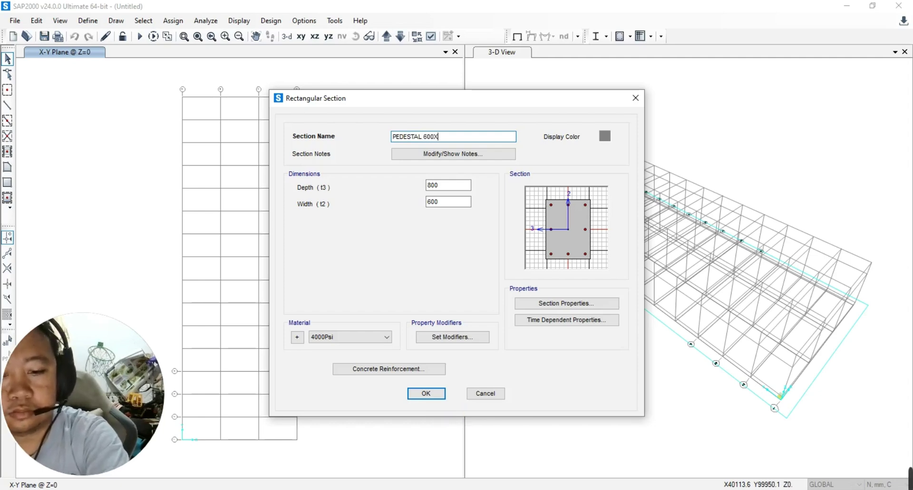
text(00)
click(461, 201)
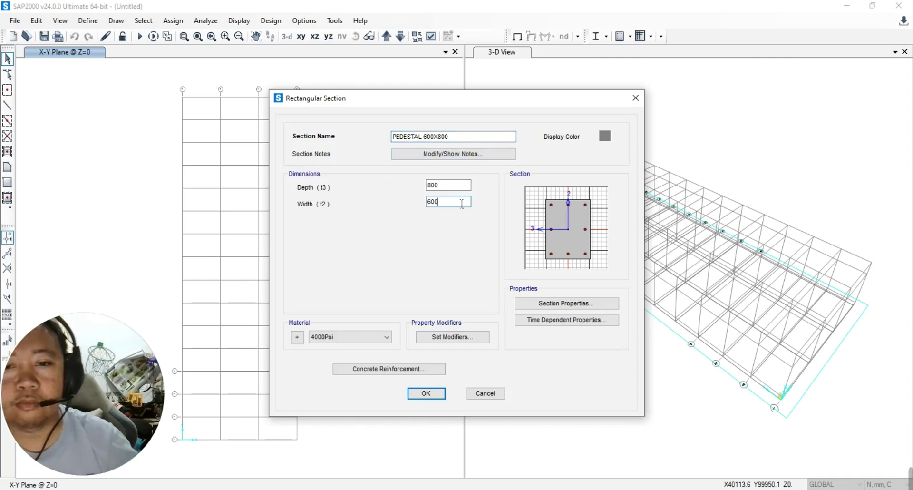
Step: Assign the Concrete material to the pedestal section and save it to the frame properties
click(387, 337)
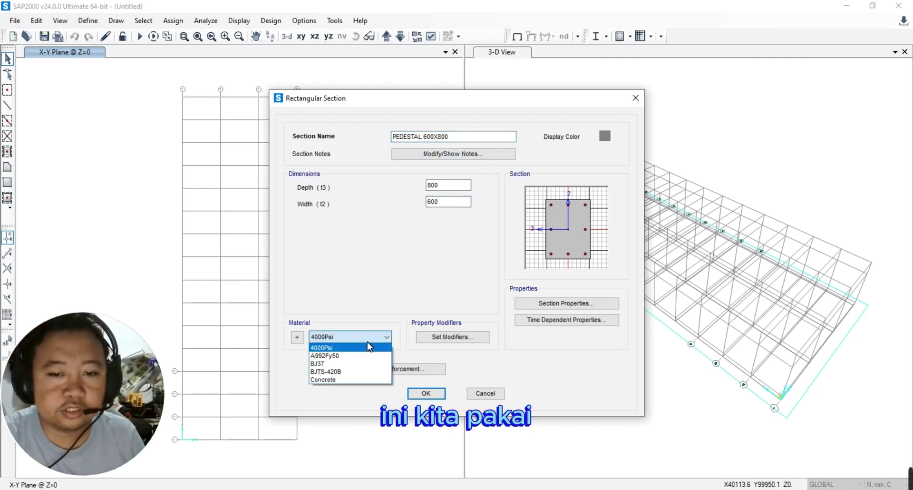
click(346, 384)
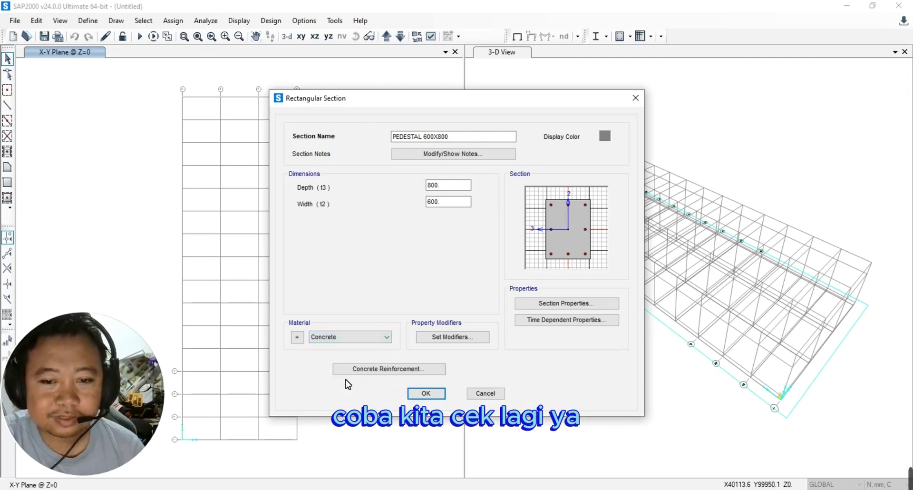
click(426, 394)
click(426, 301)
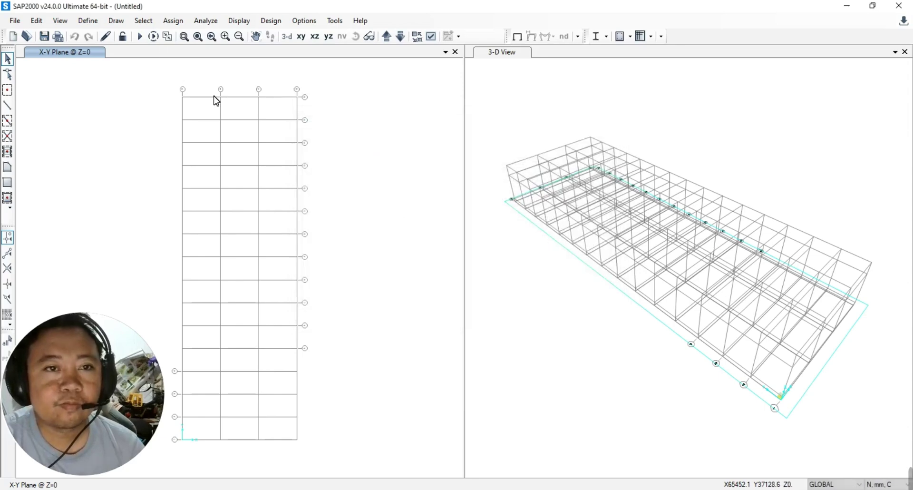
Step: Rename the Concrete material as K-300, copying the name from its material grade
click(87, 21)
click(100, 34)
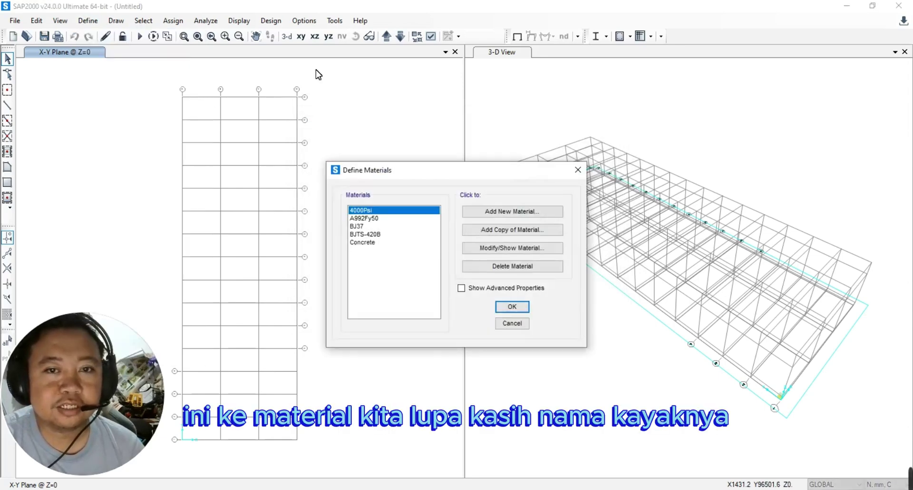
click(374, 242)
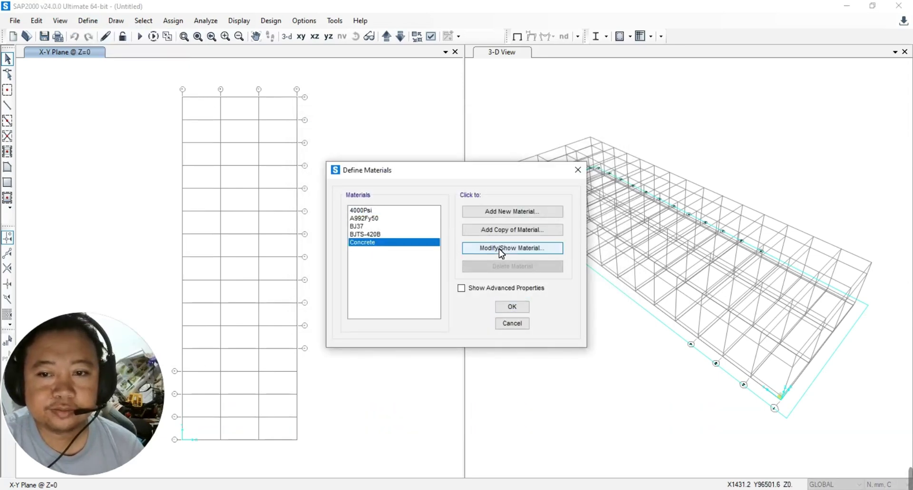
click(498, 250)
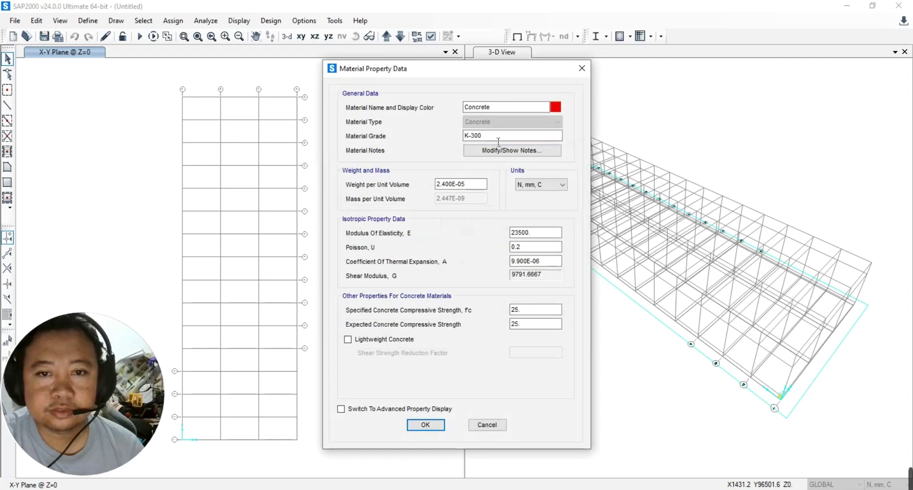
double_click(497, 108)
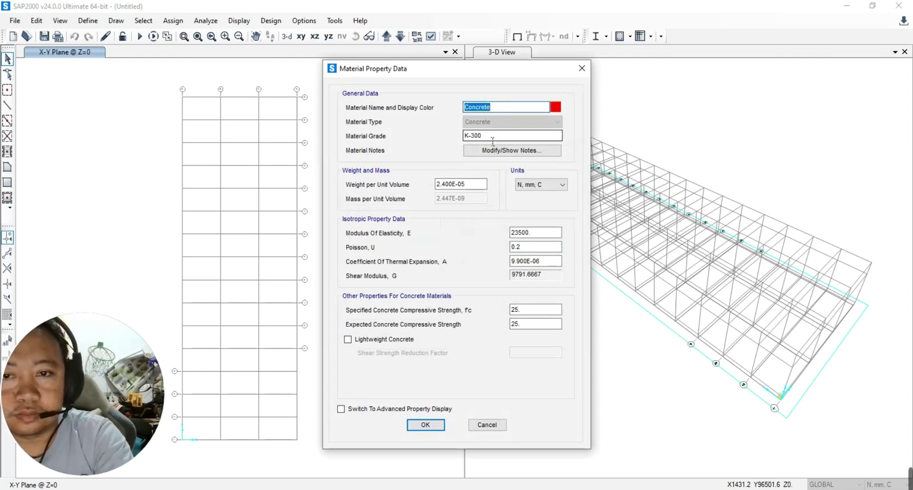
double_click(493, 138)
drag(493, 138, 464, 137)
key(ctrl+c)
double_click(489, 108)
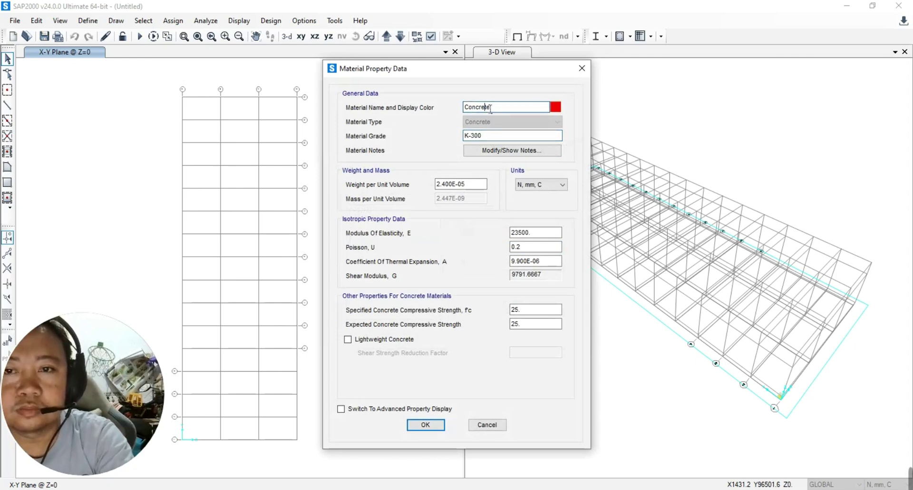
key(ctrl+v)
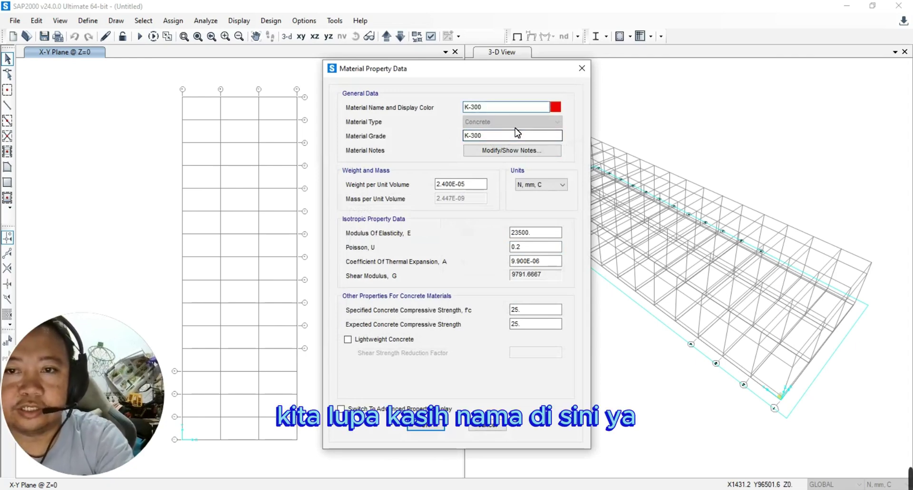
Step: Change the display color of the K-300 material to blue and accept the material definitions
click(555, 107)
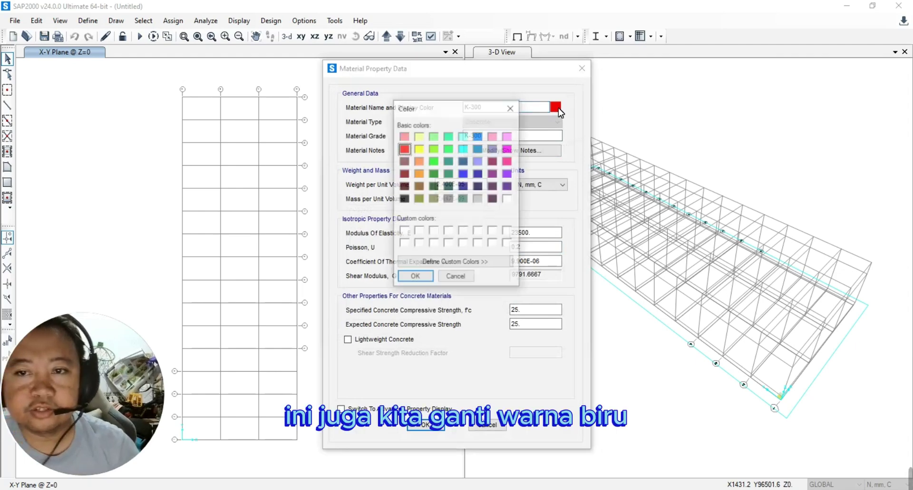
click(463, 173)
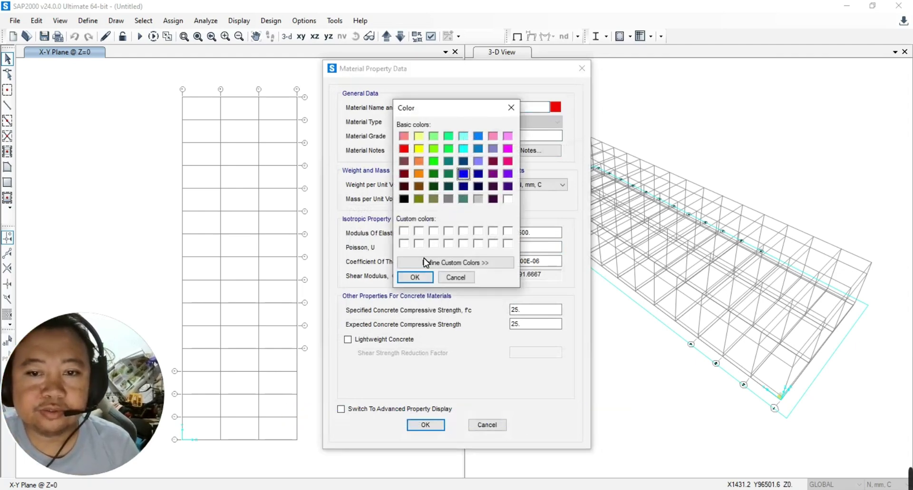
click(415, 277)
click(426, 425)
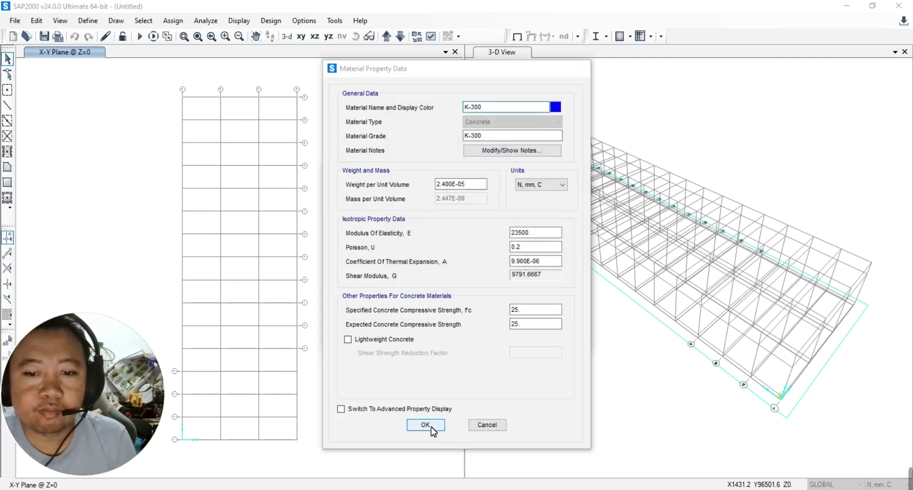
click(514, 307)
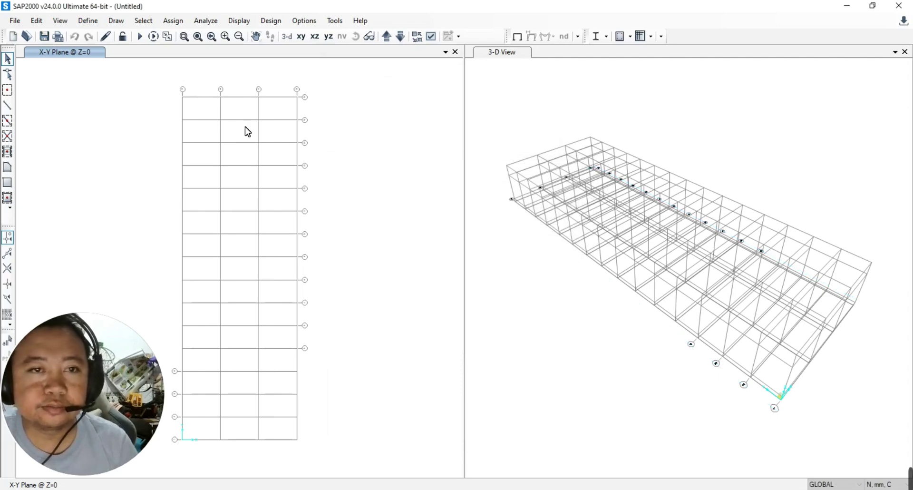
Step: Set the moment of inertia modifier about the 3 axis to 0.7 for the PEDESTAL 600X800 frame section
click(82, 21)
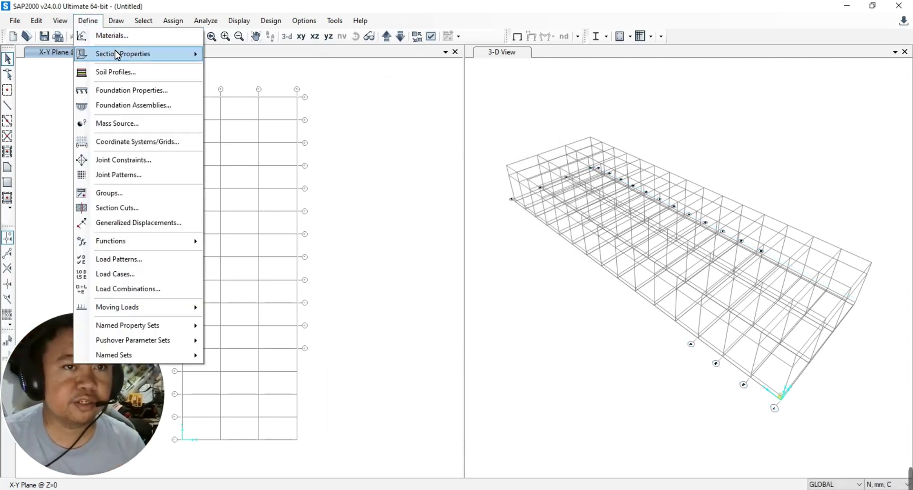
mouse_move(175, 54)
click(233, 56)
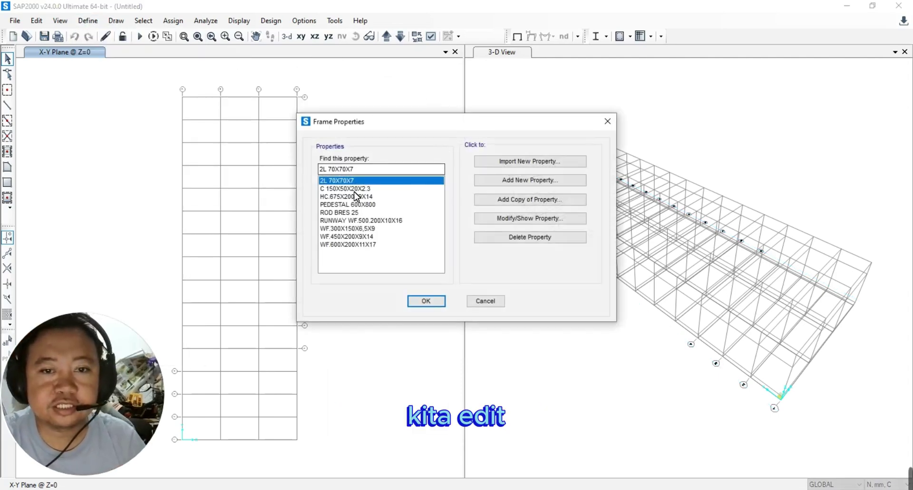
click(335, 205)
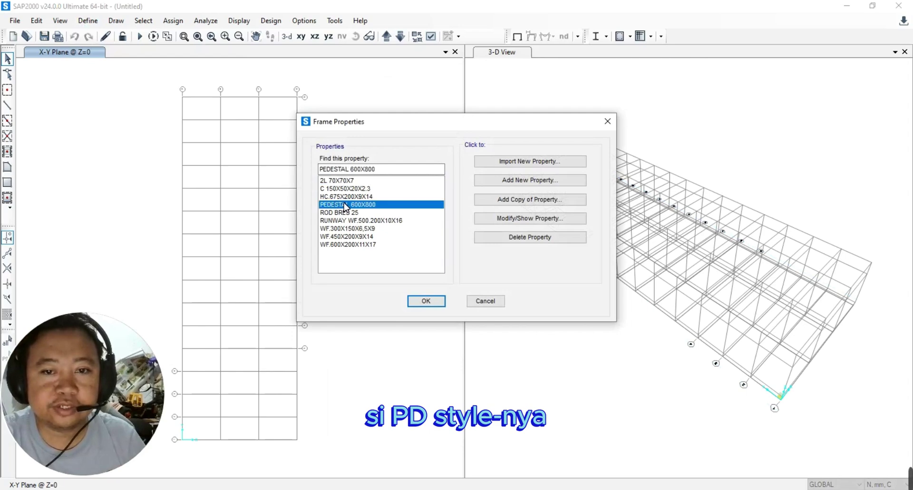
click(530, 221)
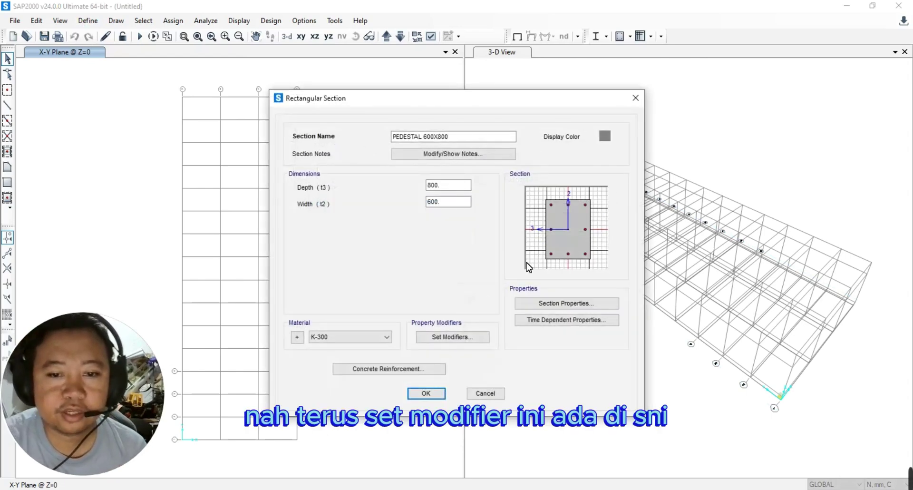
click(450, 338)
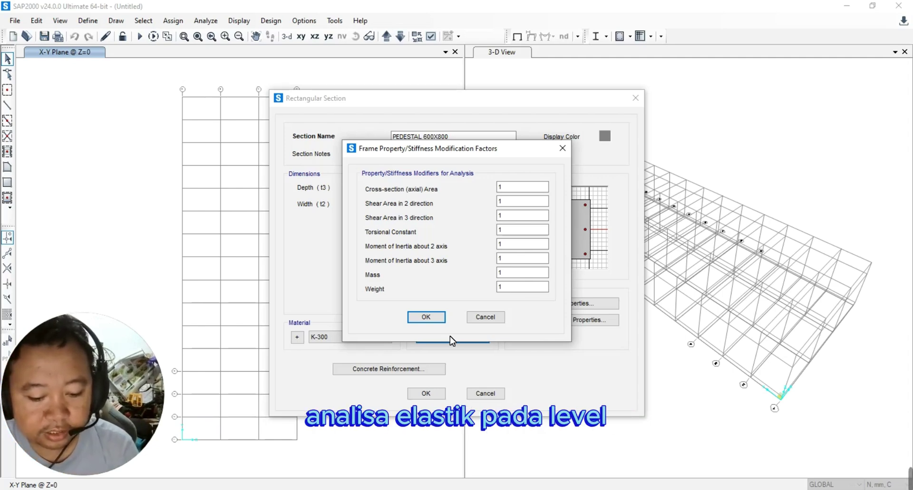
double_click(530, 260)
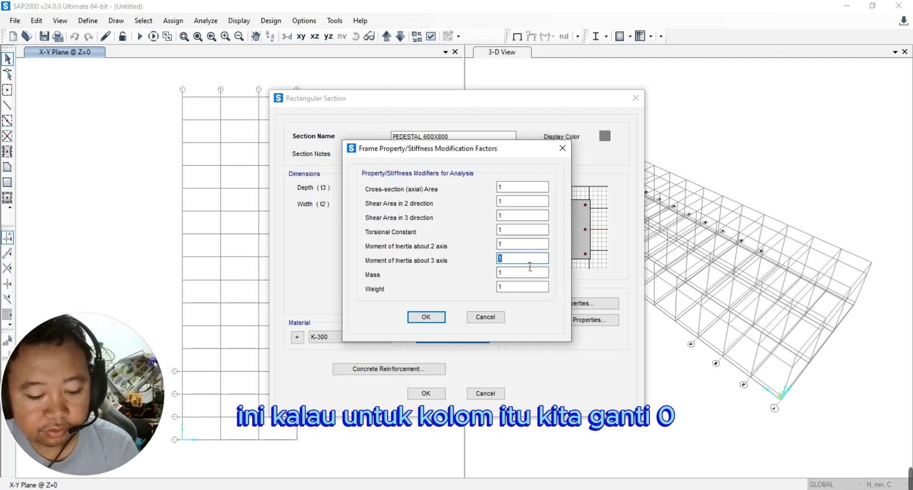
text(0)
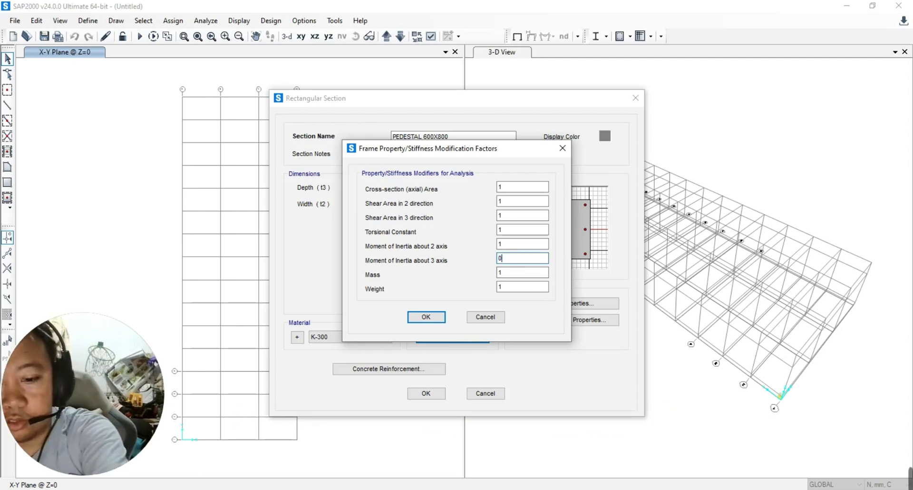
text(.)
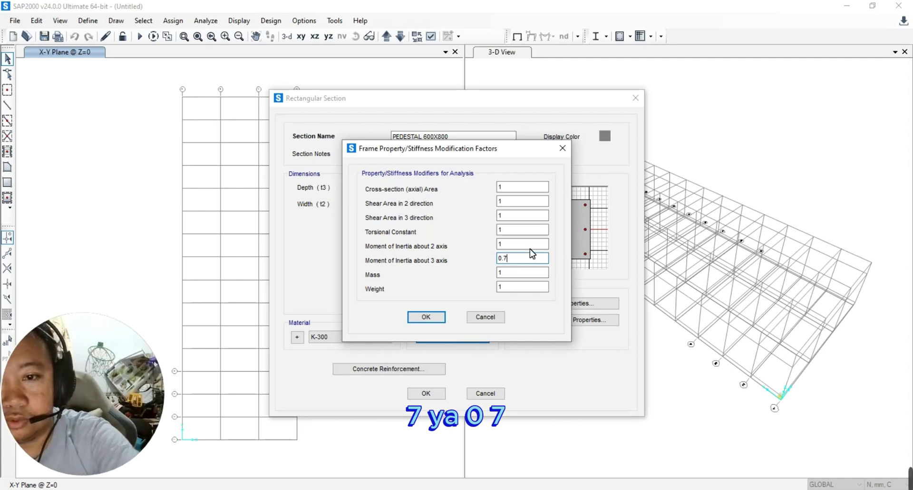
text(7)
Step: Set the moment of inertia modifier about the 2 axis to 0.7 and accept the pedestal section's modification factors
double_click(525, 244)
text(0)
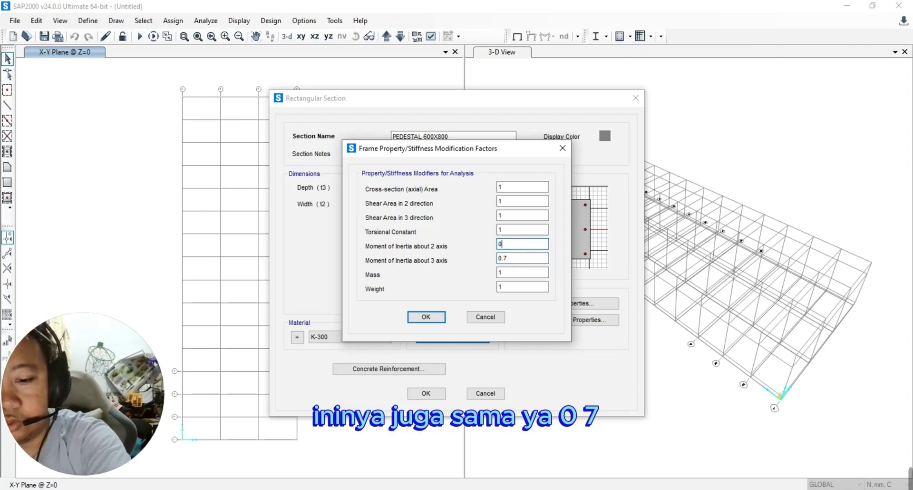
text(.7)
click(521, 258)
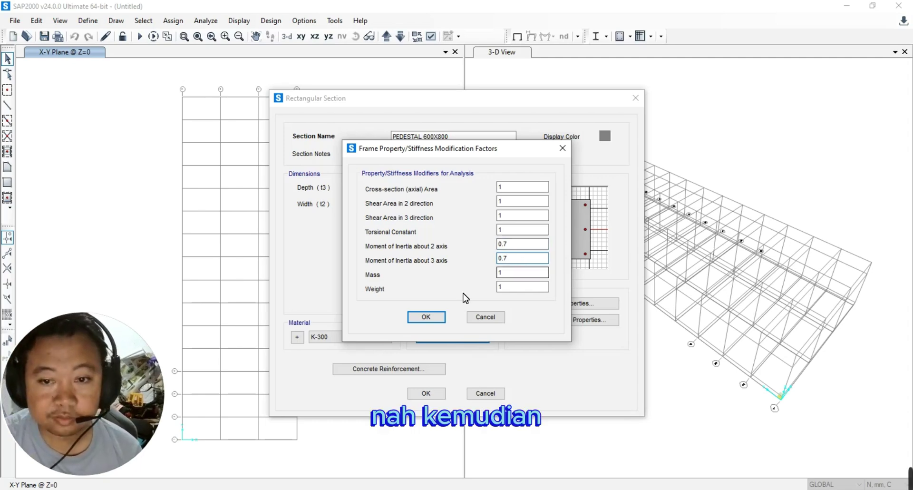
click(435, 316)
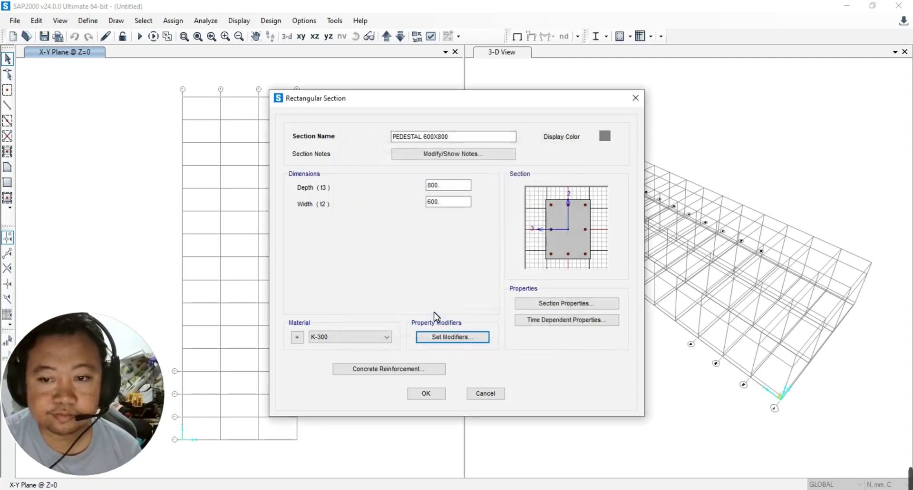
Step: Open the pedestal section's concrete reinforcement data and look through the available longitudinal bar sizes
click(569, 305)
click(456, 373)
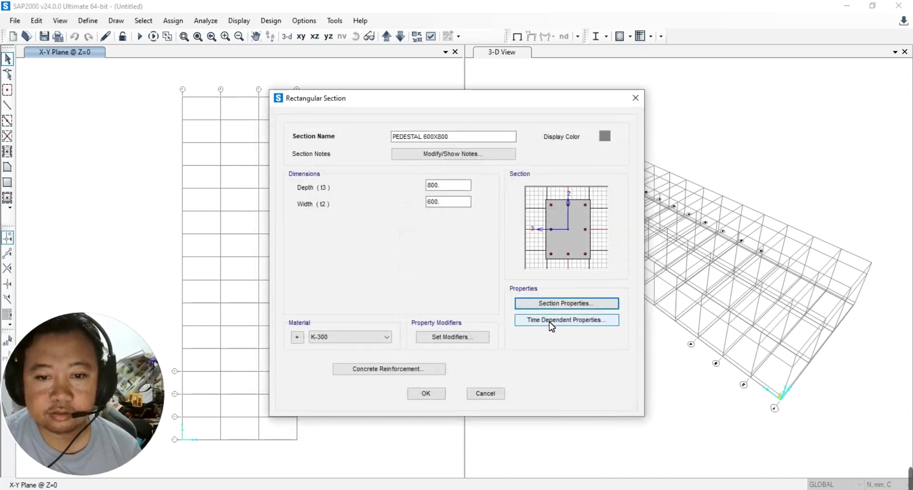
click(402, 370)
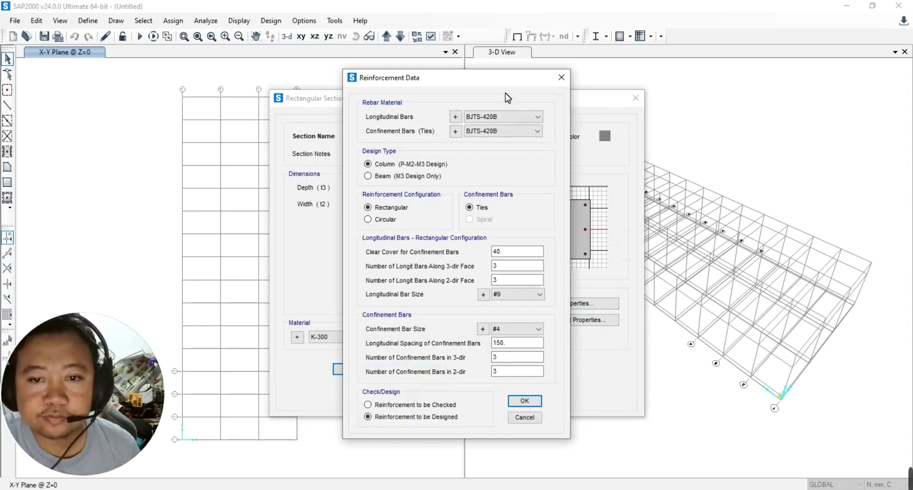
drag(489, 79, 247, 35)
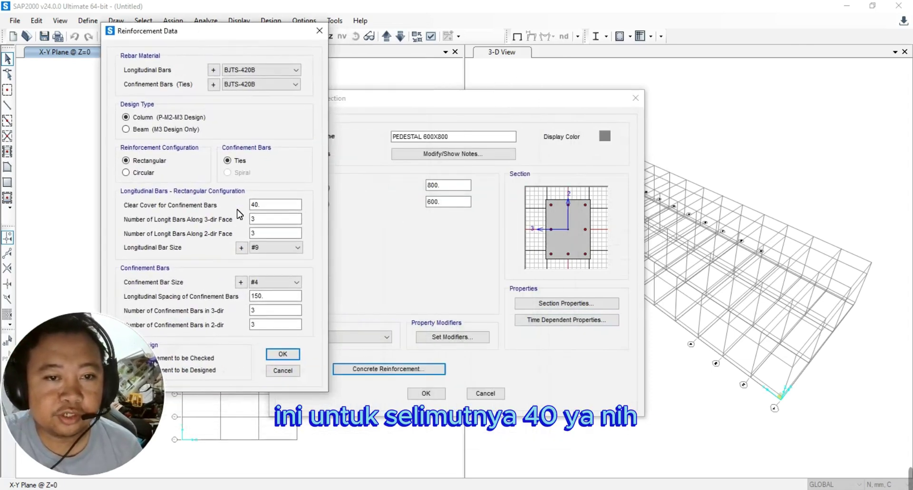
click(277, 252)
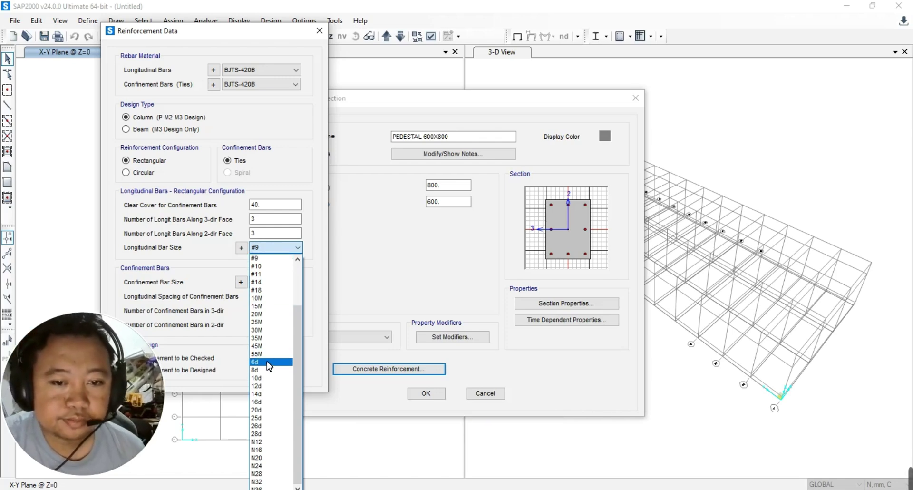
click(275, 250)
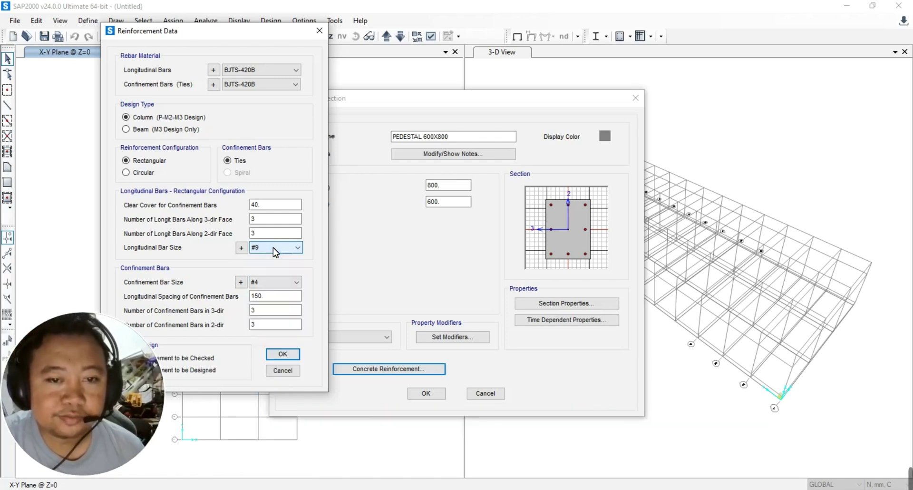
click(274, 249)
click(273, 247)
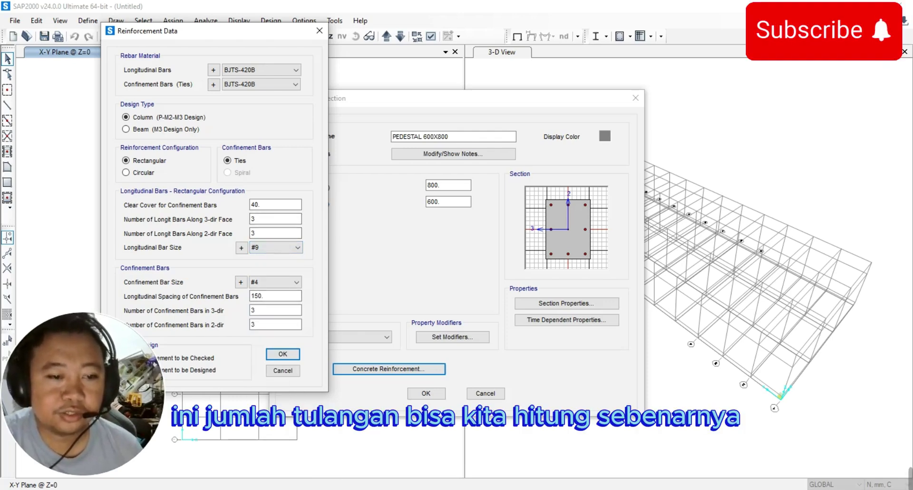
Step: Switch to the blank Excel workbook and enter the labels PANJANG KOLOM in H2 and LEBAR KOLOM in H3
key(alt+Tab)
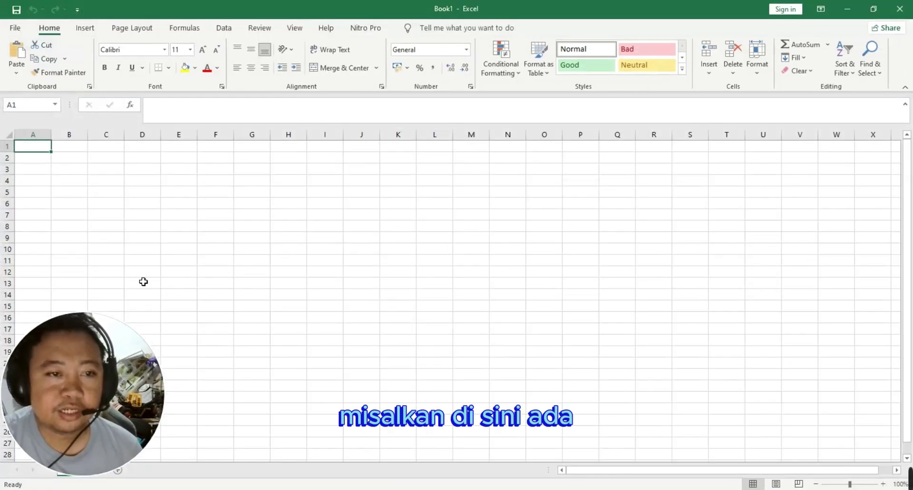
click(286, 161)
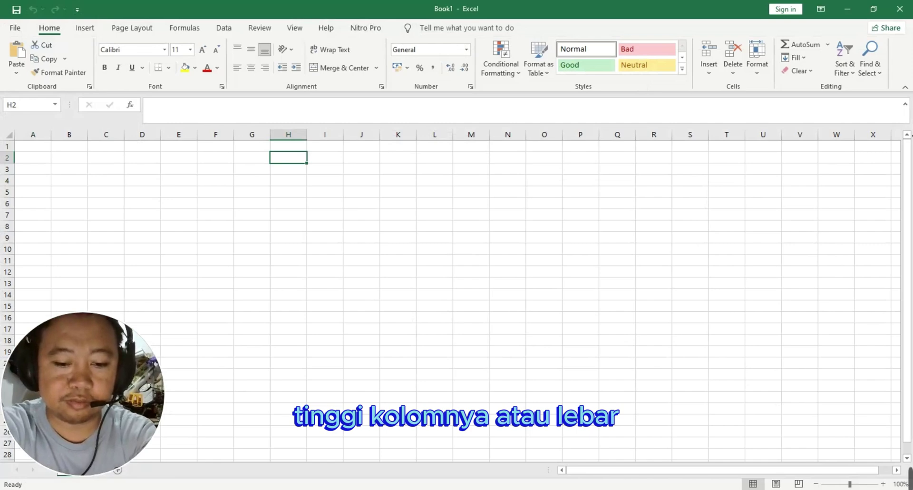
text(PA)
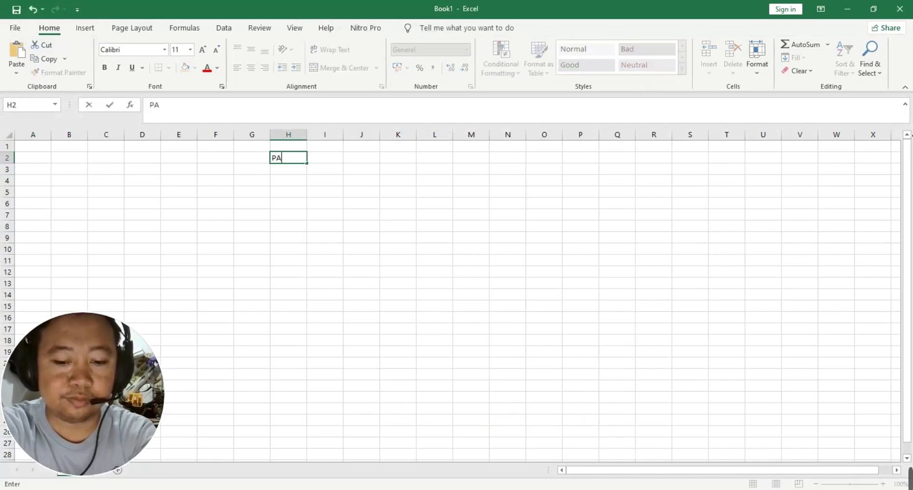
text(NJANG KO)
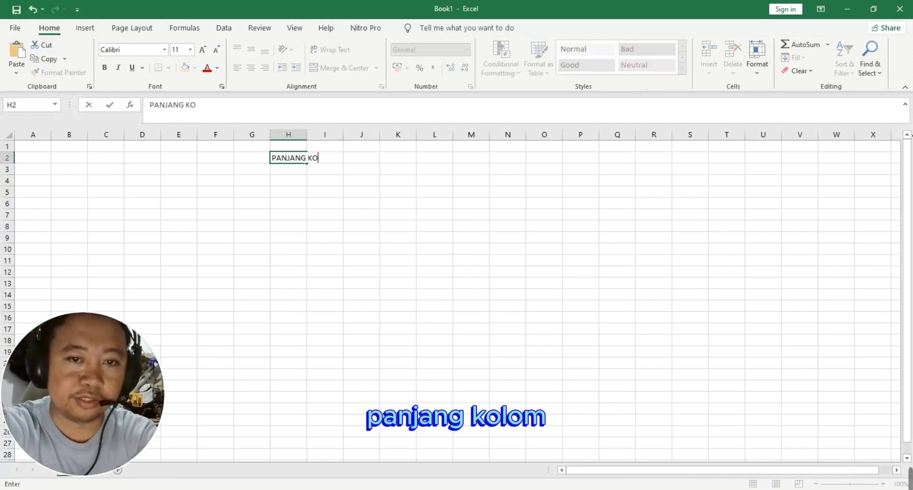
text(LO)
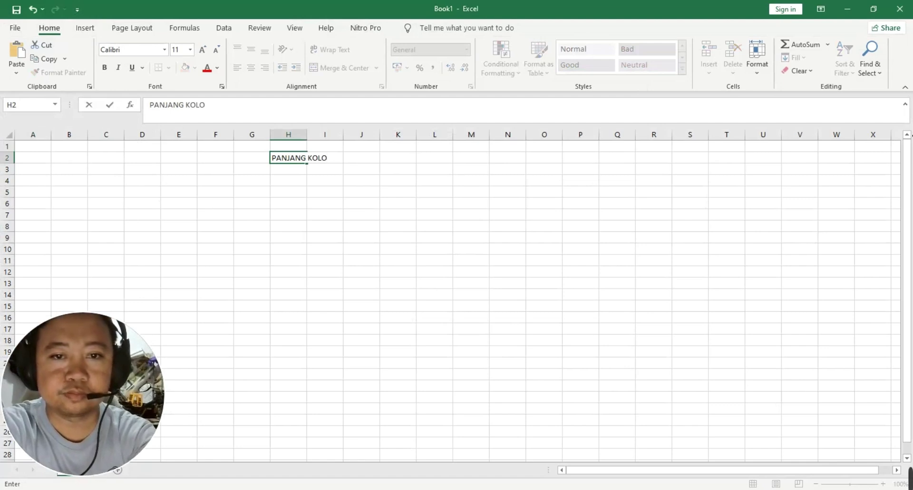
text(M)
key(Return)
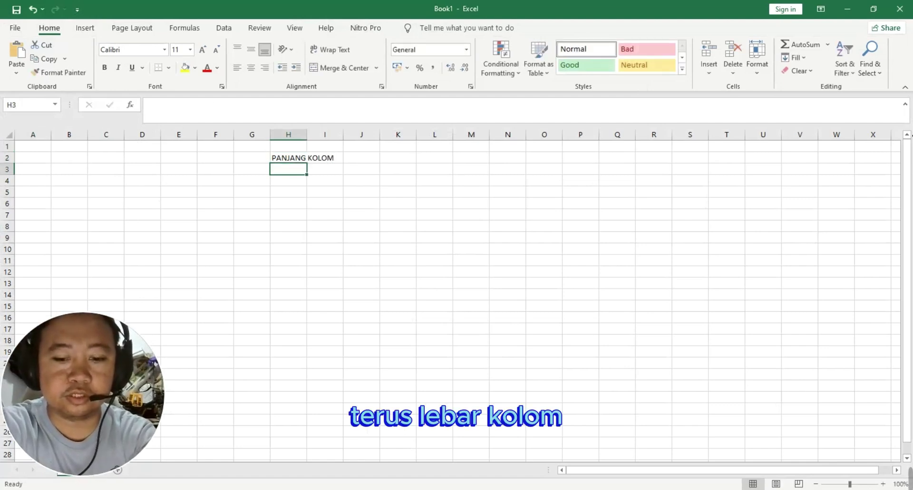
text(LEBAR )
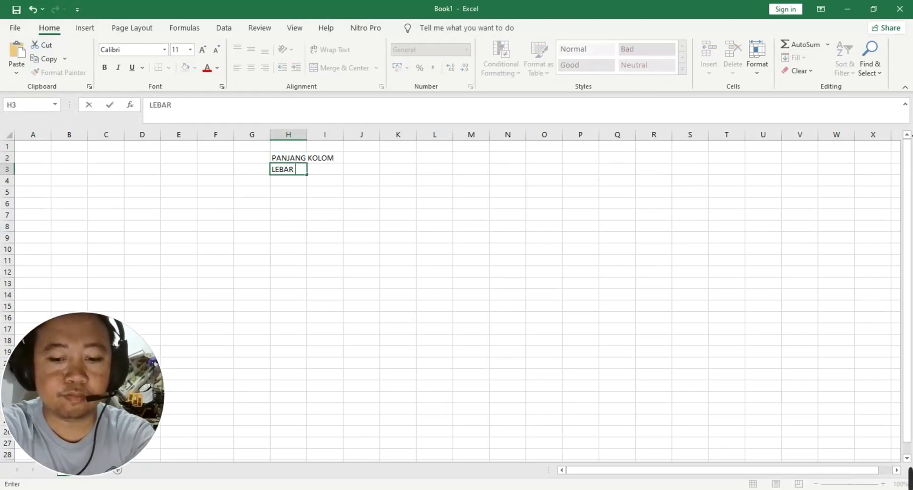
text(KOLOM)
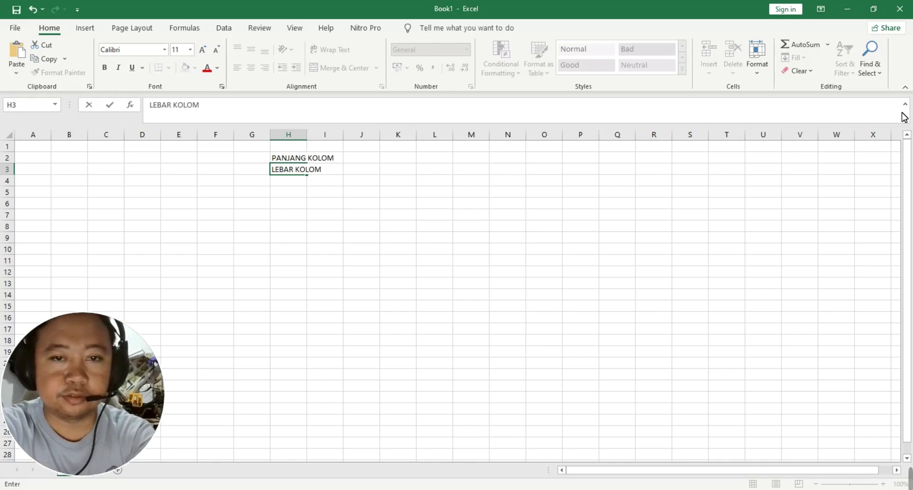
key(Right)
key(Right)
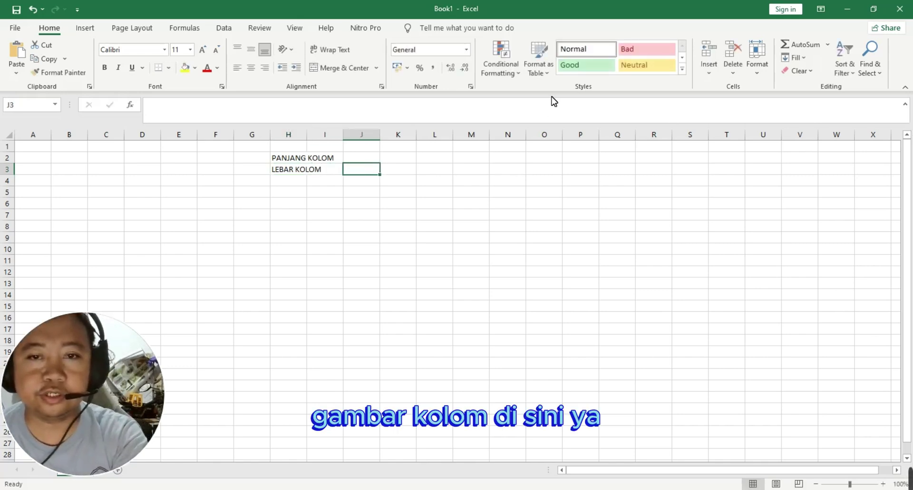
Step: Enter an equals sign as text in J2 and fill it down to J8
click(378, 159)
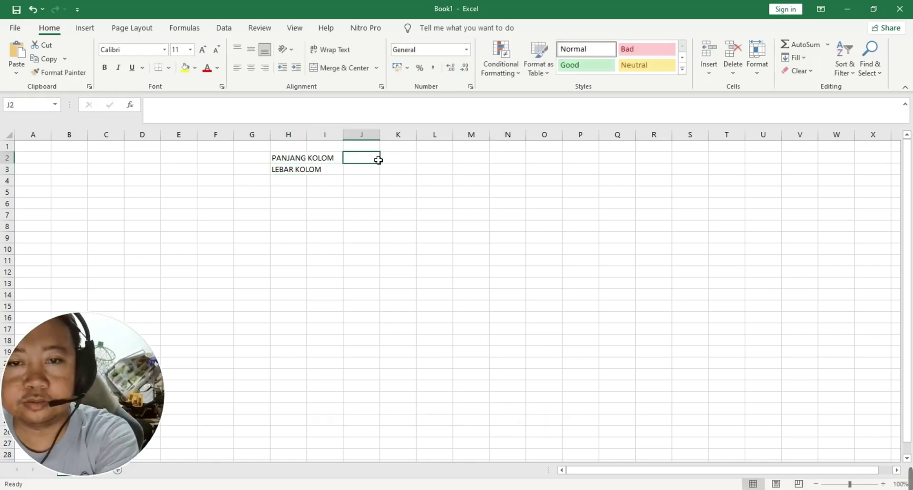
text(=)
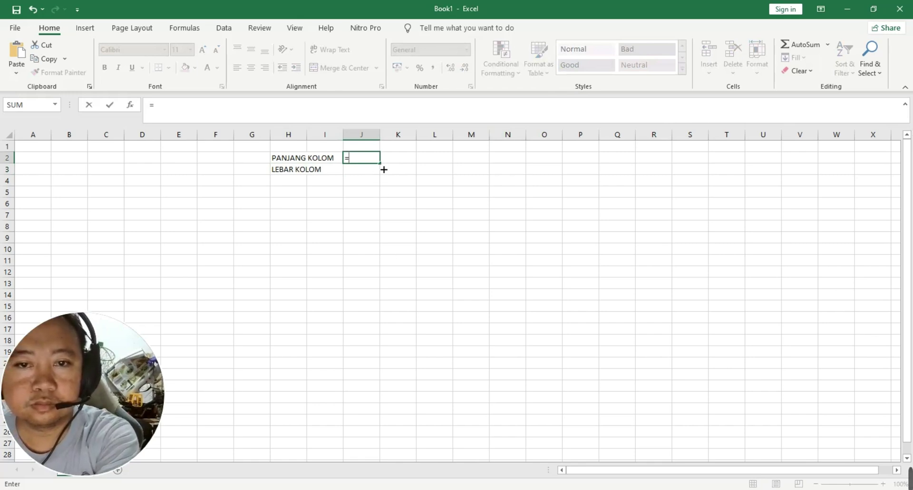
click(375, 170)
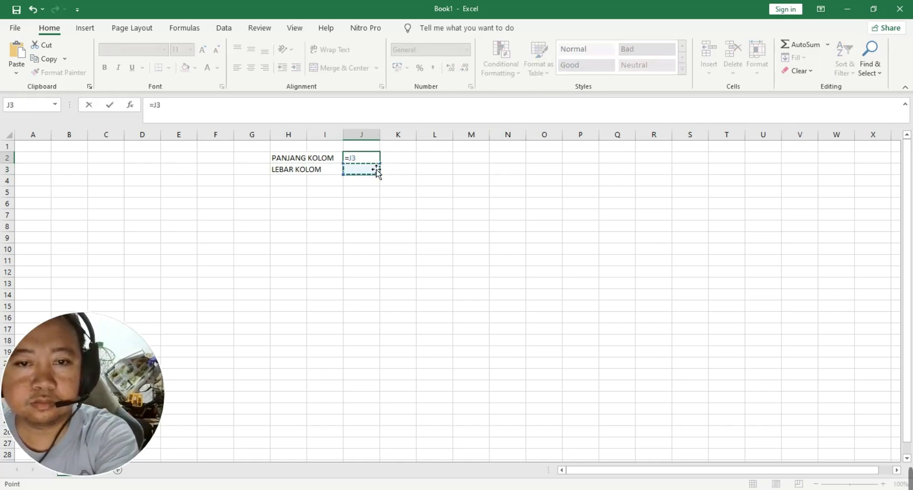
key(BackSpace)
key(BackSpace)
key(Return)
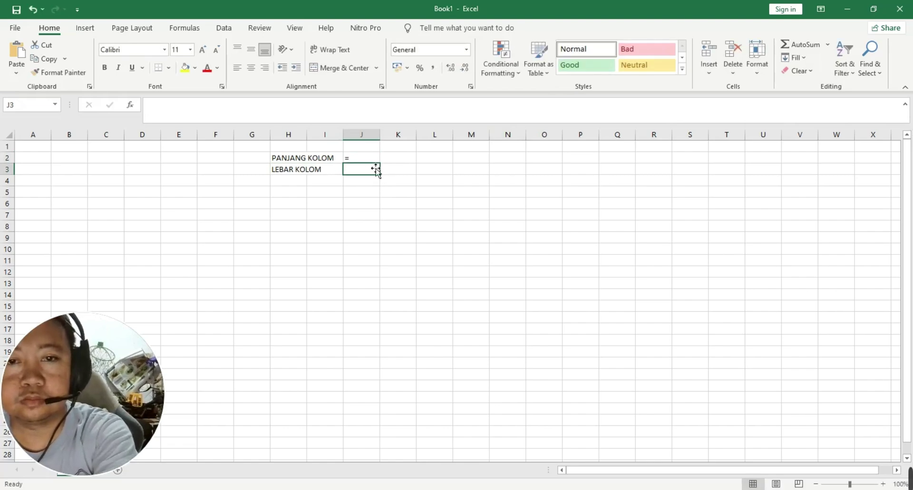
click(375, 162)
drag(385, 166, 379, 228)
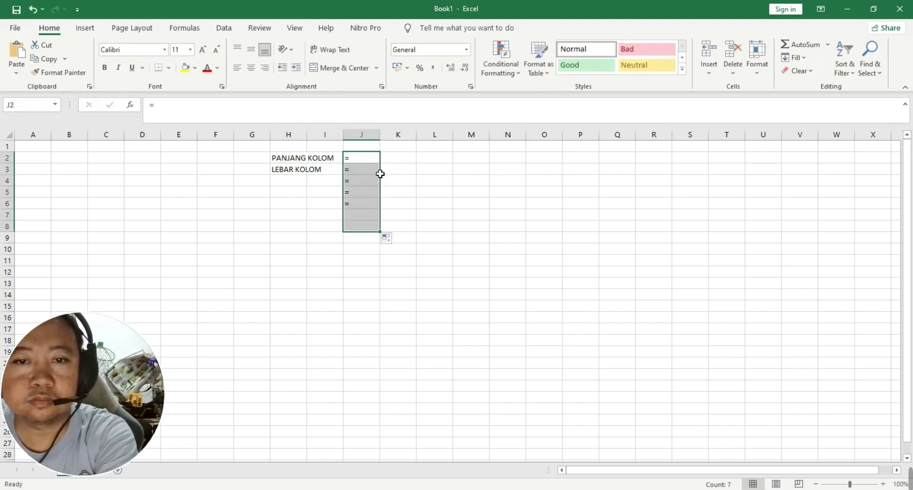
Step: Enter the column length 800 in K2 and width 600 in K3, with the unit MM beside each in column L
click(394, 162)
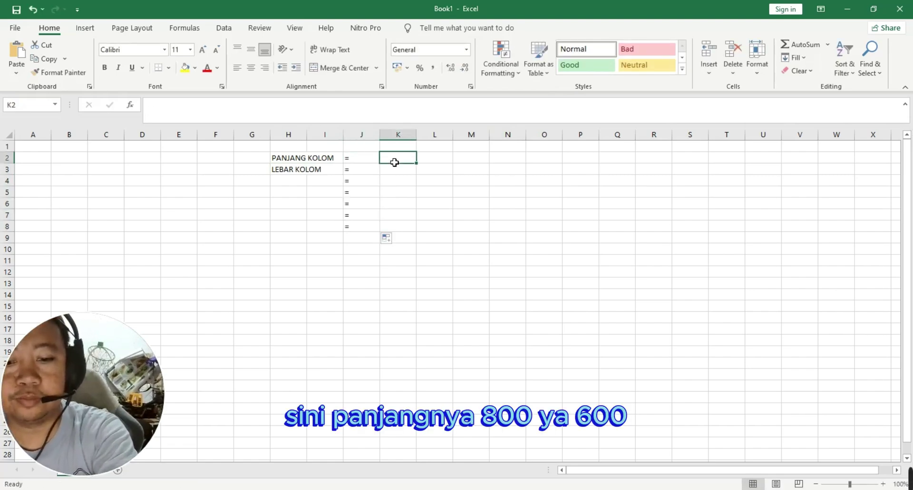
text(800)
click(414, 169)
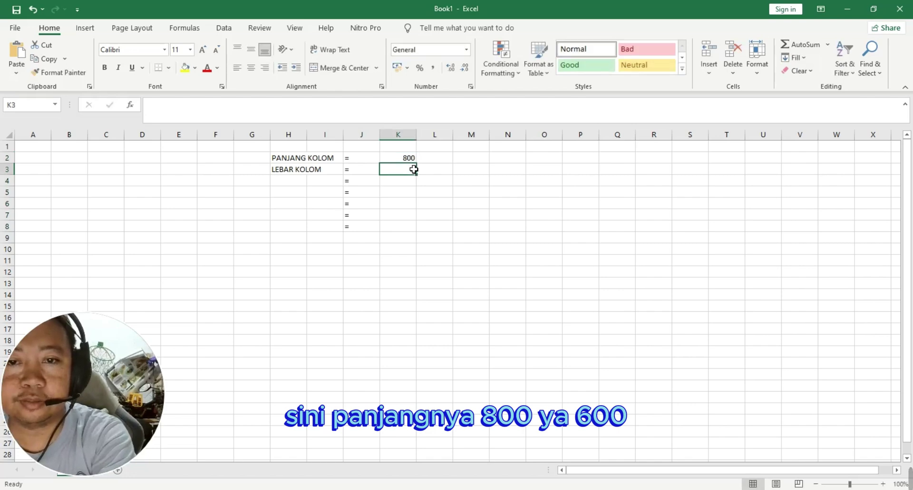
text(600)
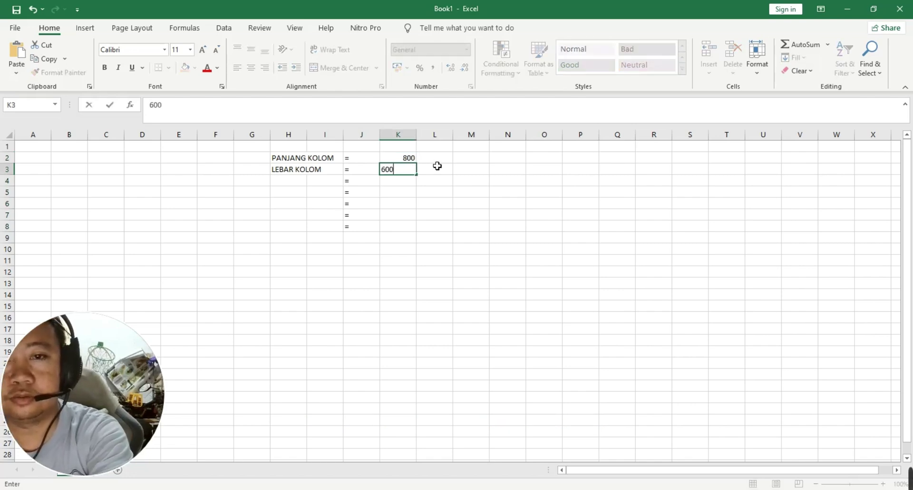
click(438, 162)
text(MM)
click(436, 169)
text(MM)
Step: Add the label LUAS KOLOM in H4 for the column area
click(294, 187)
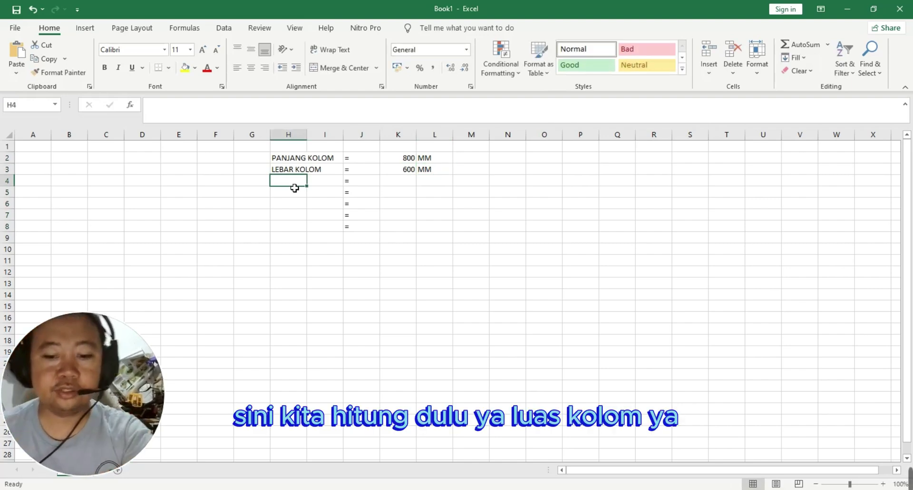
text(LUAS KOLO)
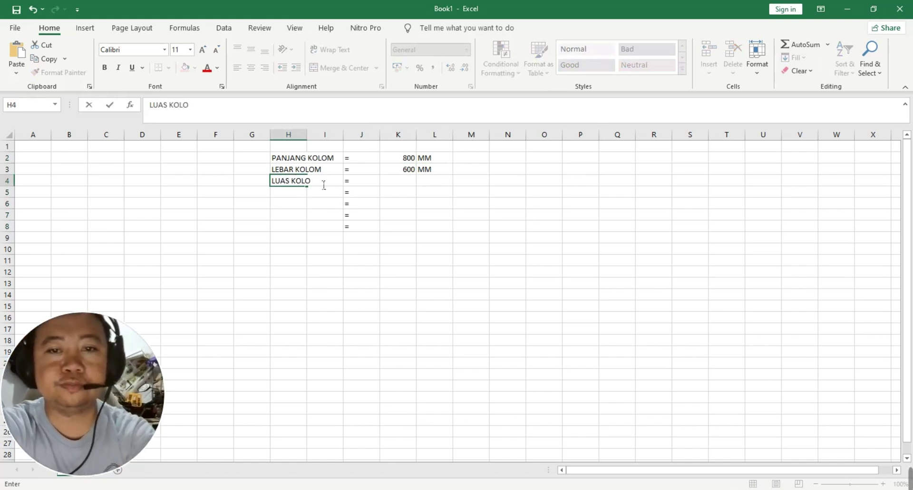
key(Right)
key(Right)
key(Right)
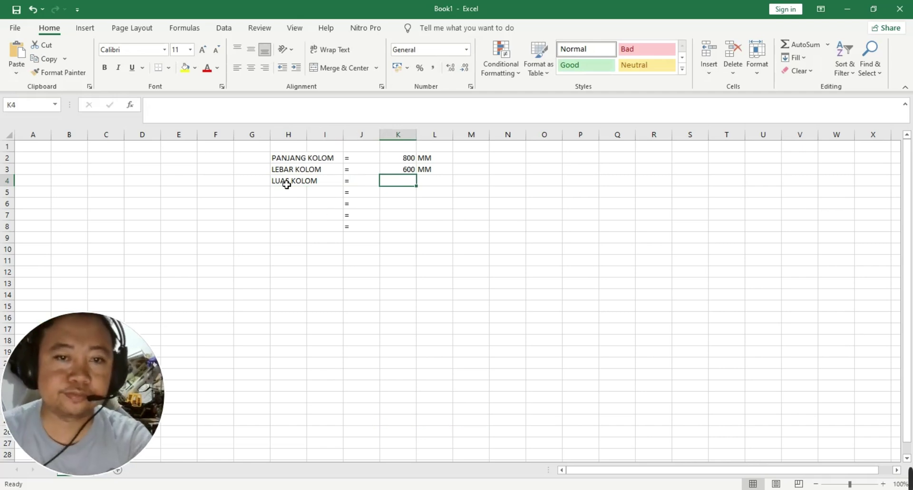
Step: Label the column length row C1 in G2 and the column width row C2 in G3
click(260, 162)
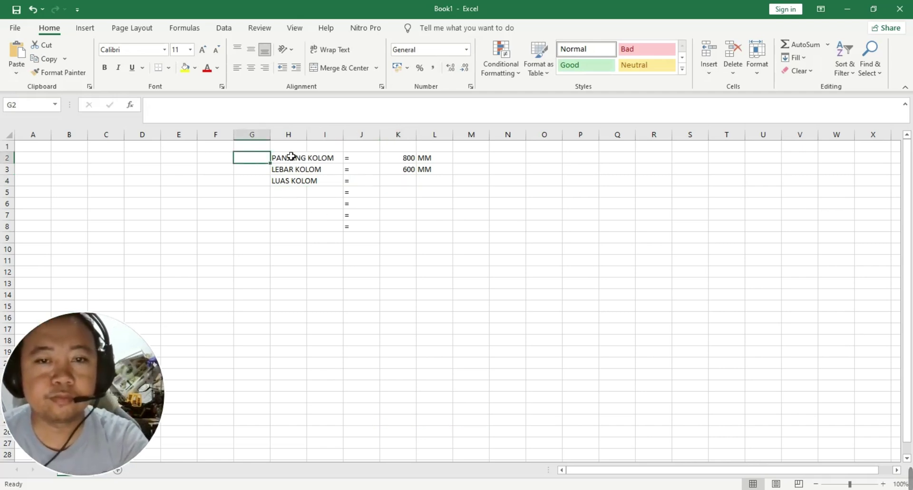
text(C1)
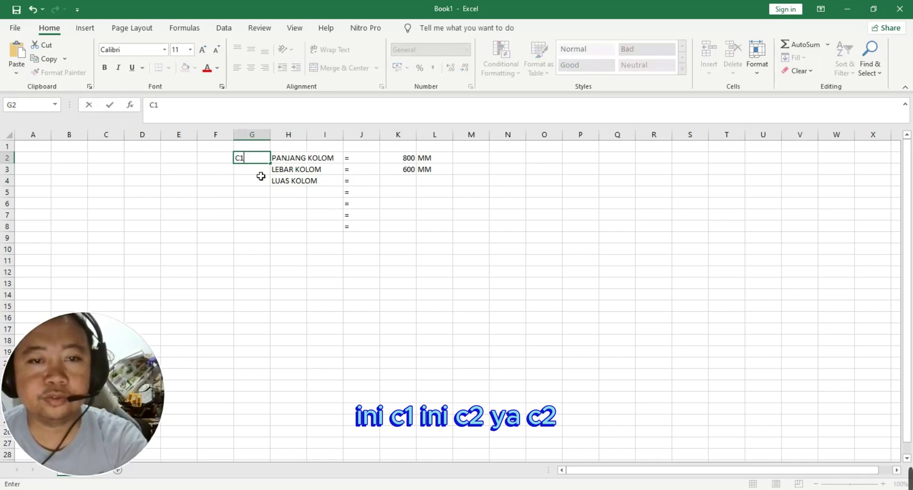
key(Return)
text(C2)
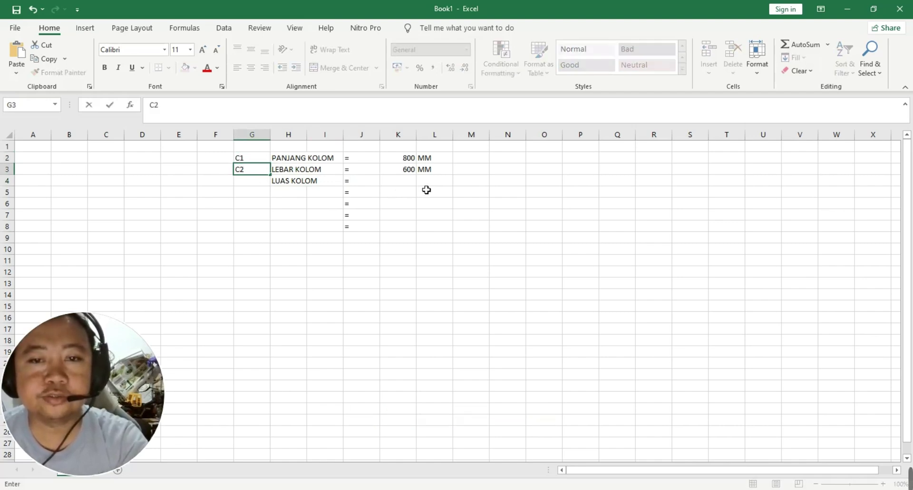
Step: Write the area expression C1, X, C2 across K4 to M4 and narrow columns K to M to fit their contents
click(412, 184)
text(C)
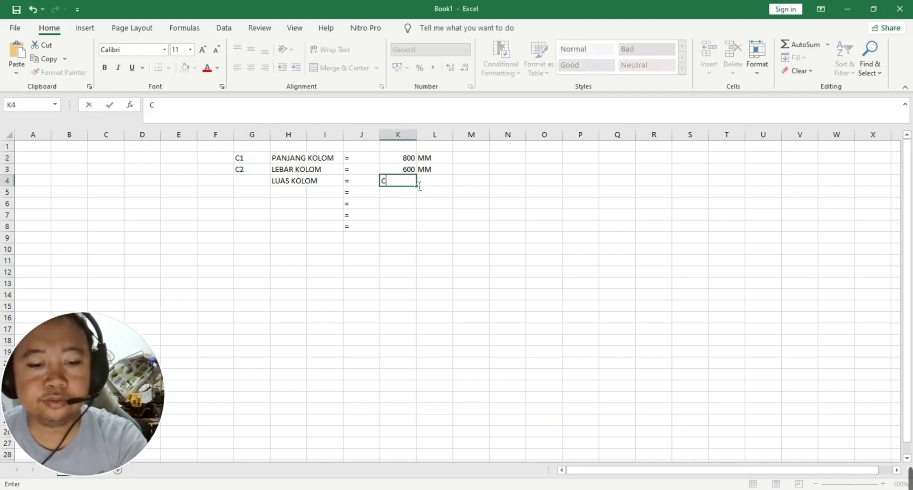
click(419, 185)
text(X)
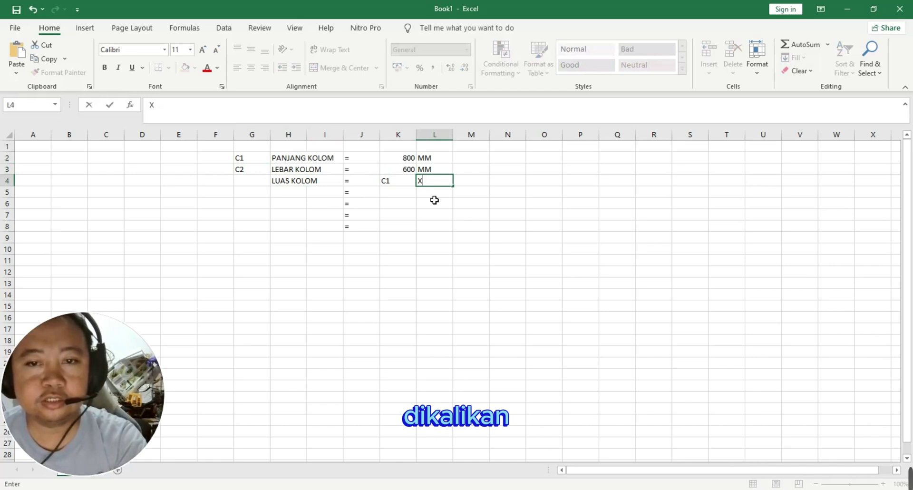
key(Tab)
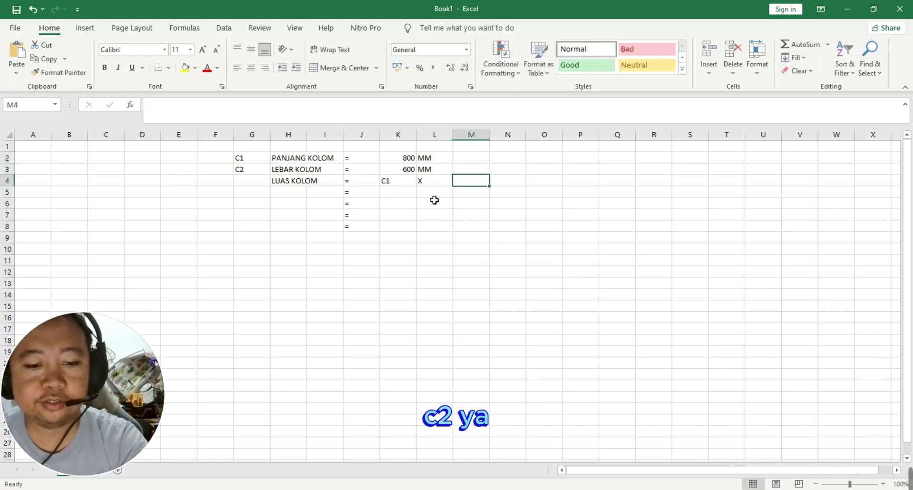
text(C2)
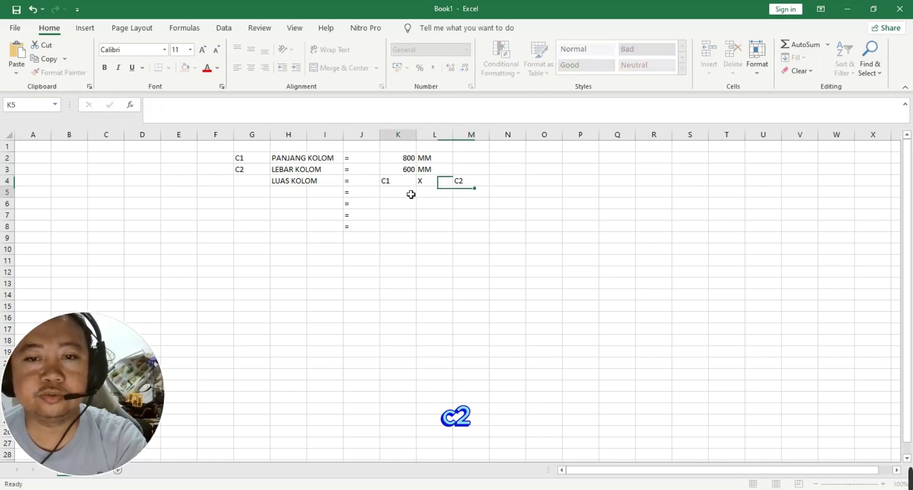
click(413, 193)
mouse_move(422, 138)
mouse_down()
mouse_move(401, 138)
mouse_move(431, 137)
mouse_up()
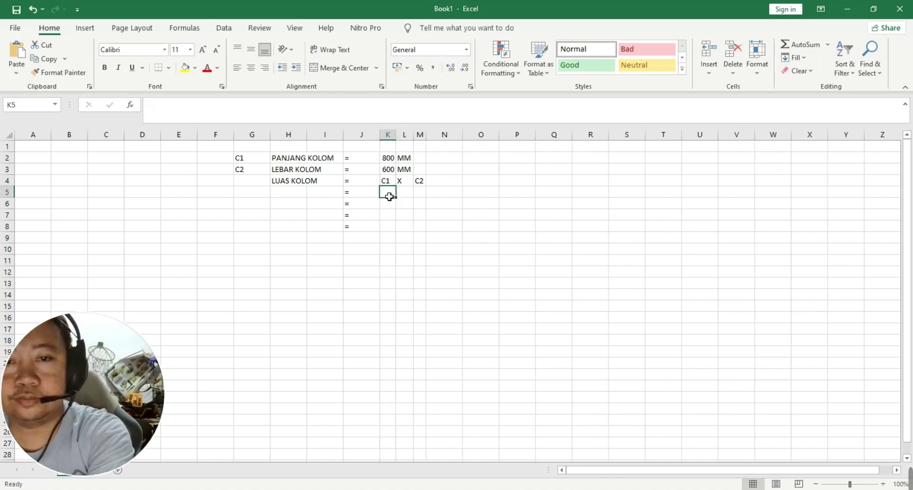
Step: Merge and center K5 to M5 and calculate the column area there with the formula =K3*K2
drag(389, 197, 421, 195)
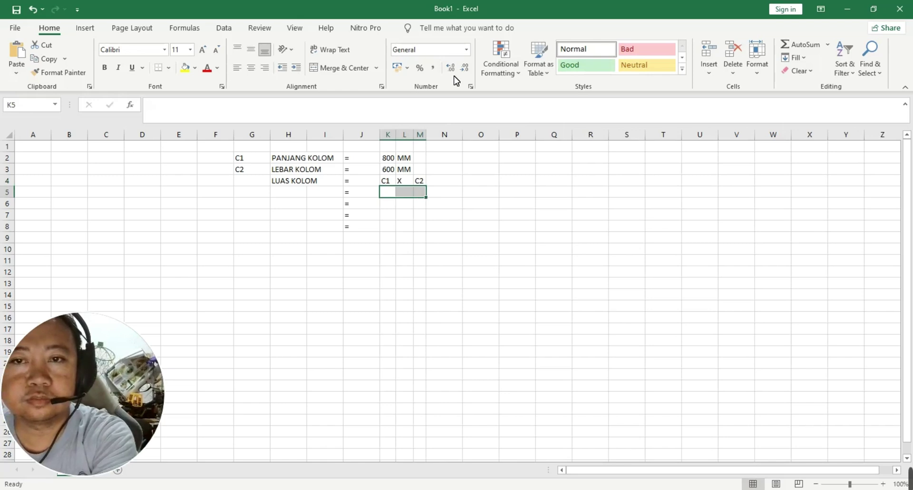
click(337, 69)
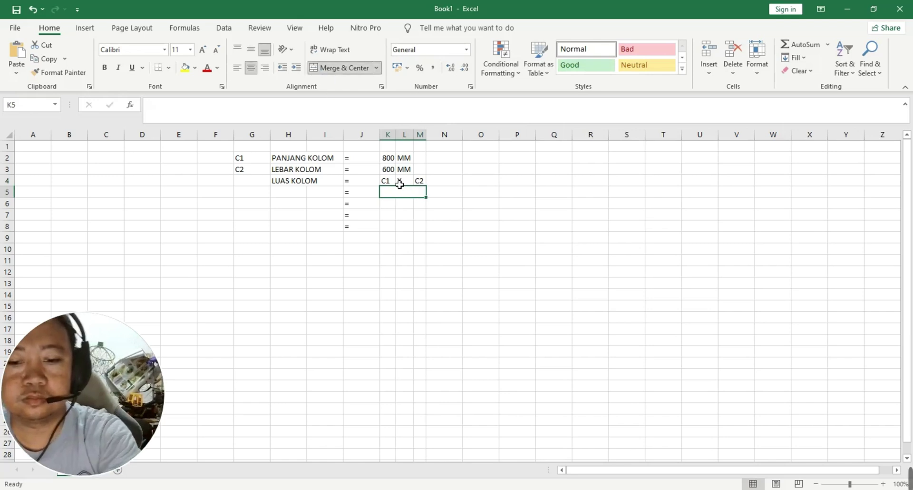
text(=)
click(391, 171)
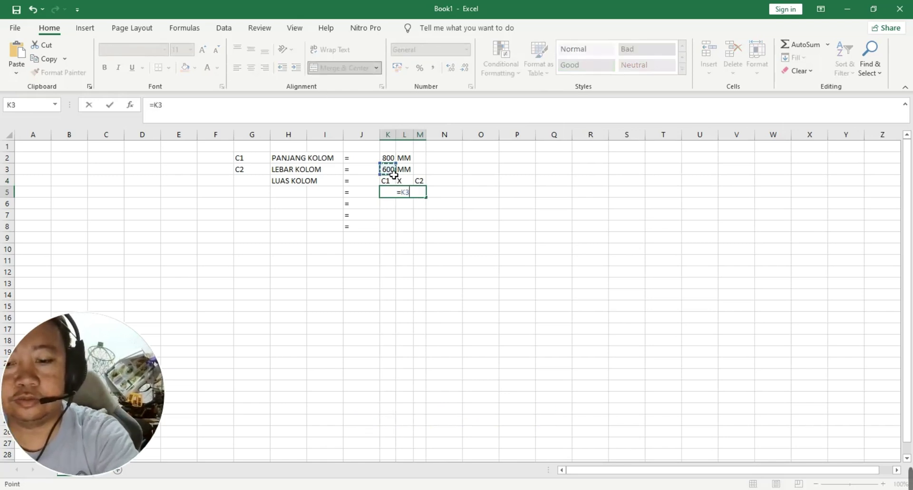
text(*)
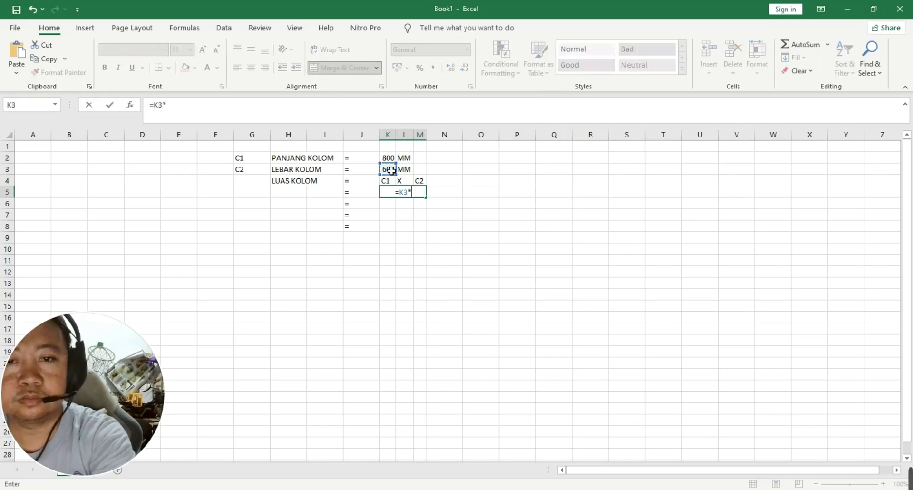
click(388, 158)
key(Return)
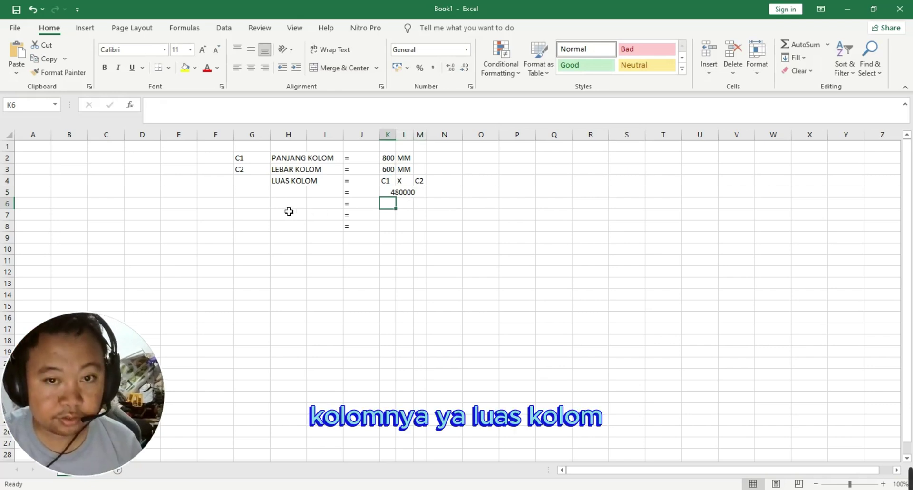
Step: Label the calculated column area row AG in H5
click(287, 196)
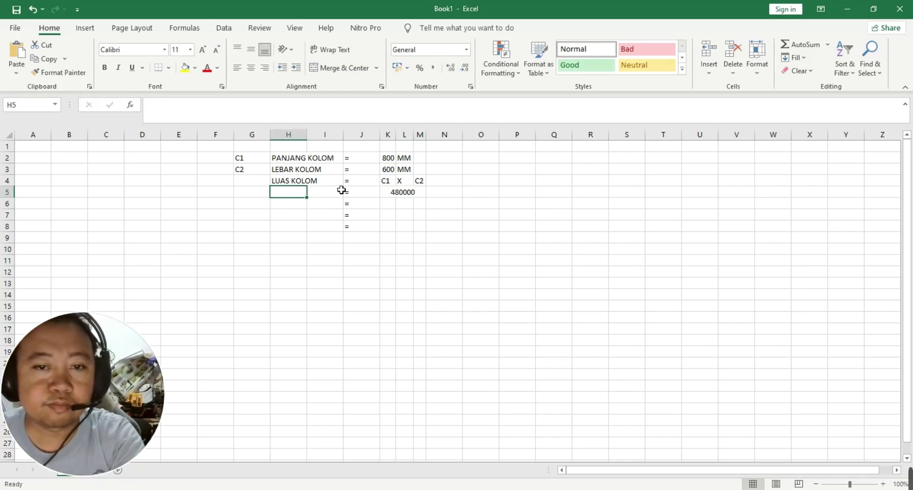
click(289, 184)
click(291, 195)
text(AG)
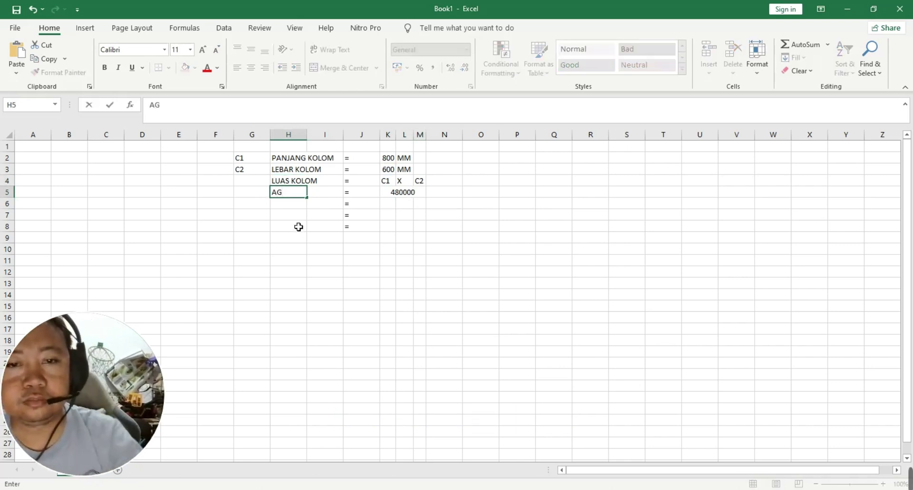
click(293, 221)
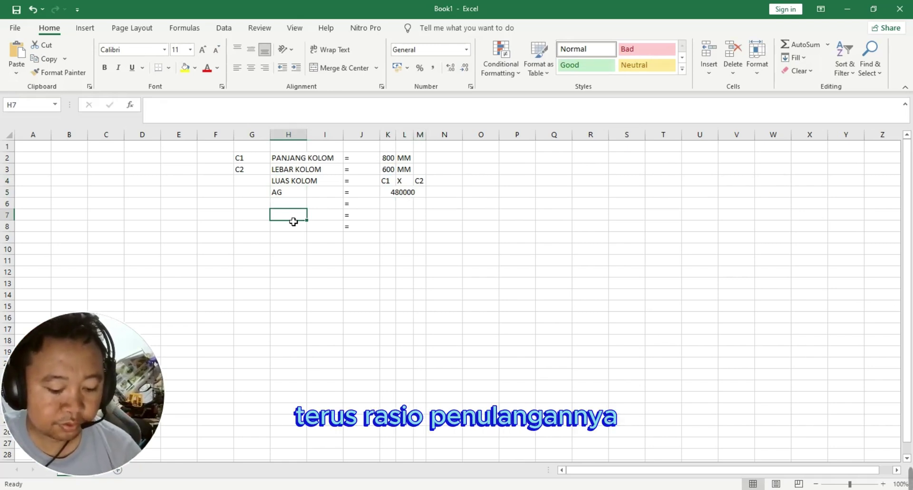
Step: Add the label RASIO PENULANGAN in H6 and widen column I so the text fits
click(289, 208)
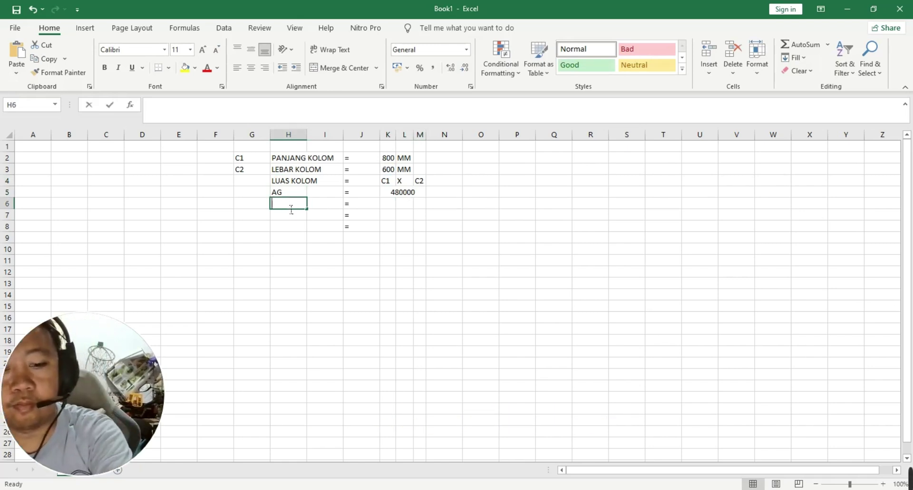
text(RASIO)
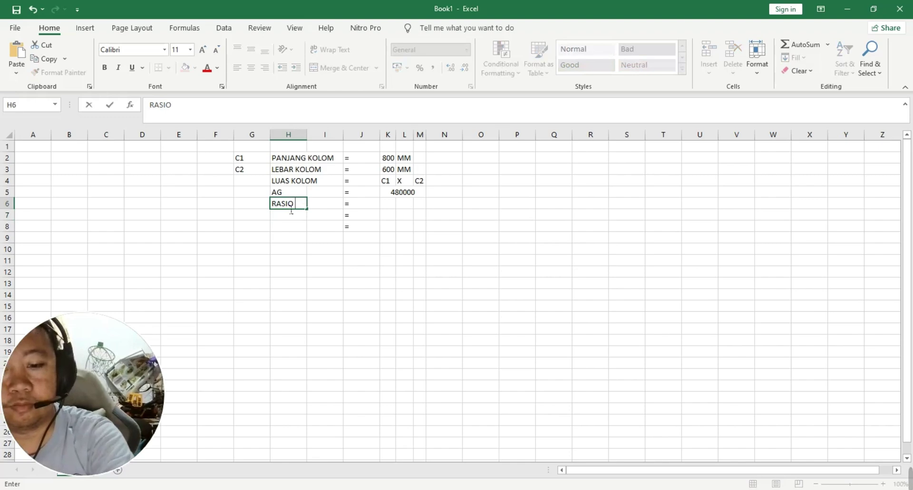
text( PENULANGAN)
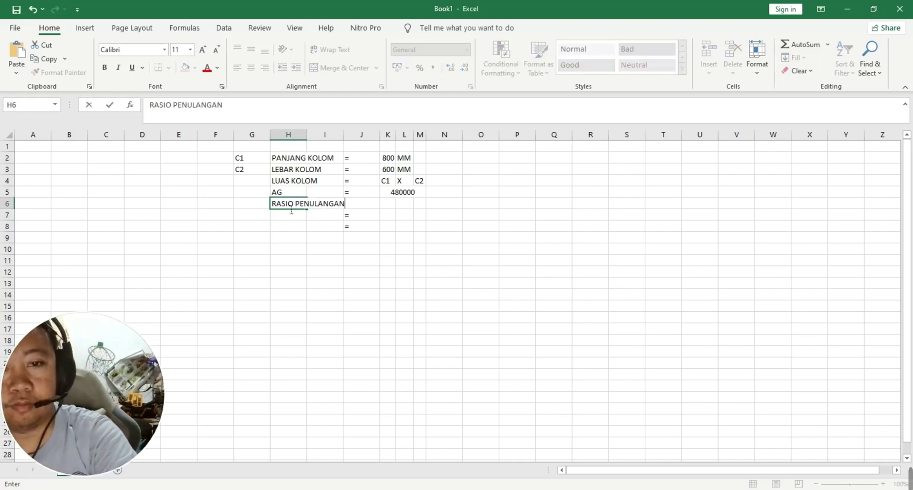
click(361, 225)
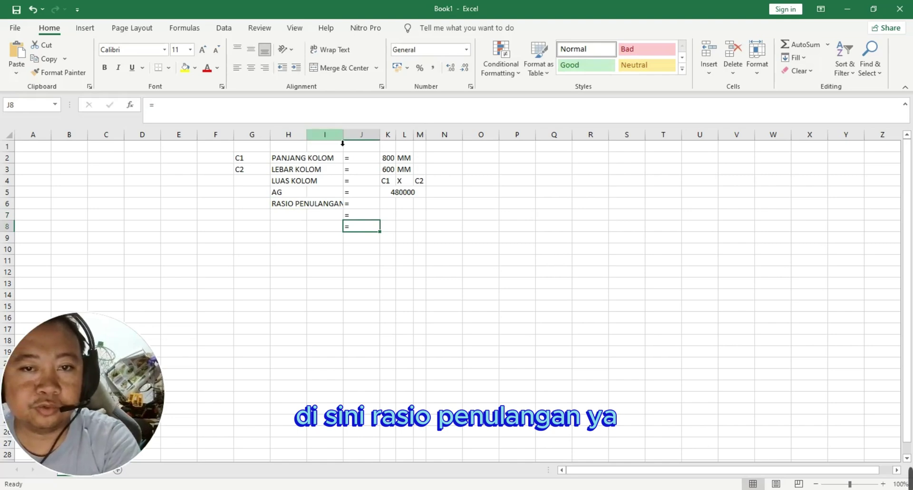
drag(341, 141, 358, 138)
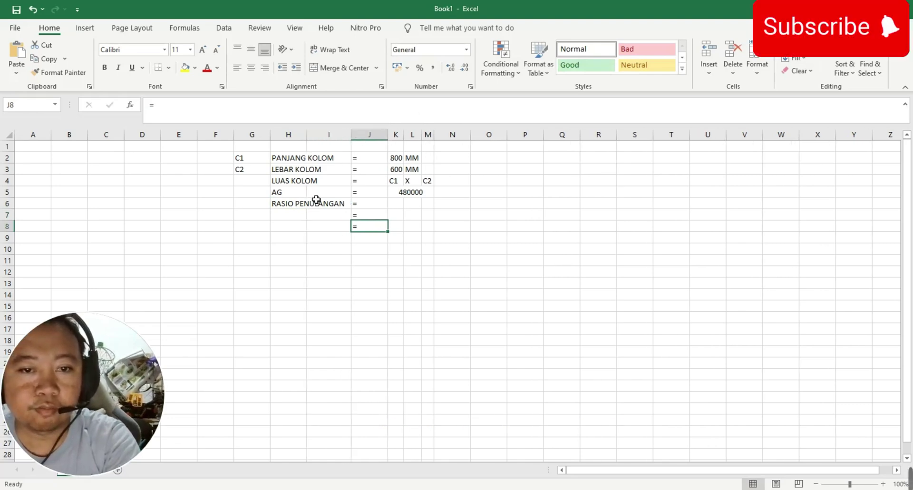
Step: Extend the H6 label to RASIO PENULANGAN 1 %, widen column I for it, and narrow column J to fit the equals signs
click(291, 216)
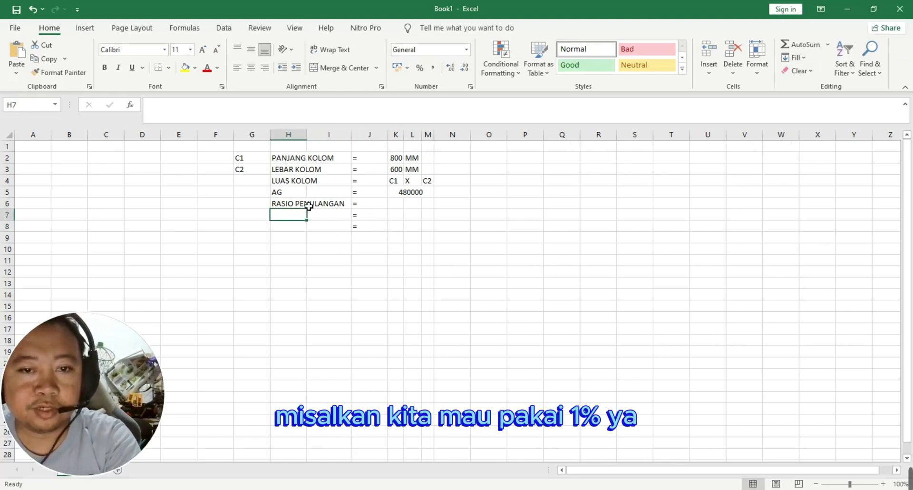
click(295, 205)
click(239, 108)
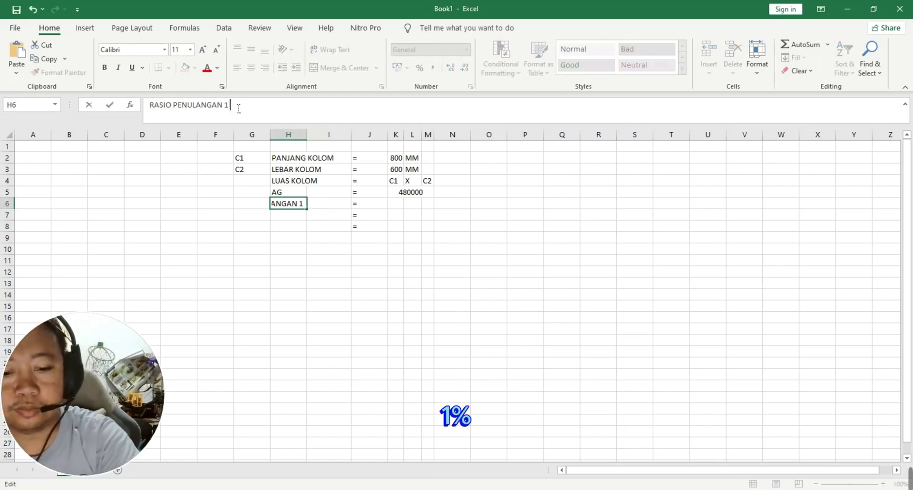
text(%)
key(Tab)
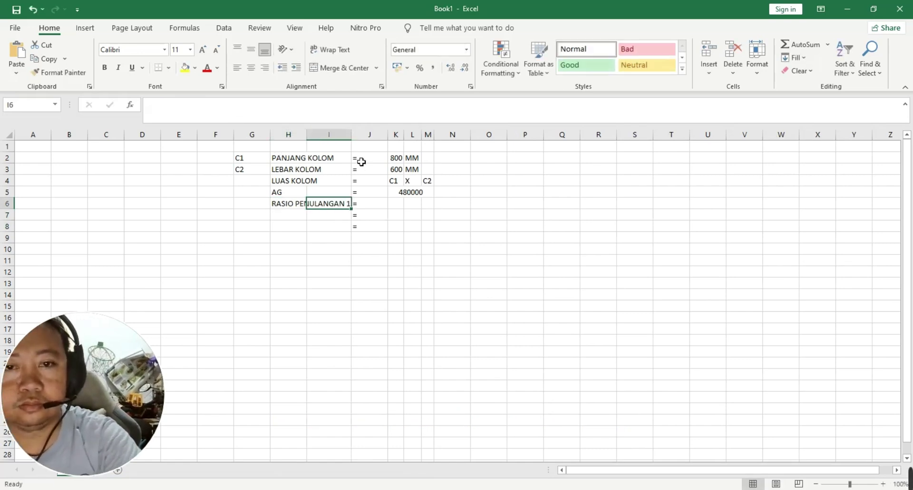
mouse_move(357, 140)
mouse_down()
mouse_move(376, 140)
mouse_move(363, 138)
mouse_up()
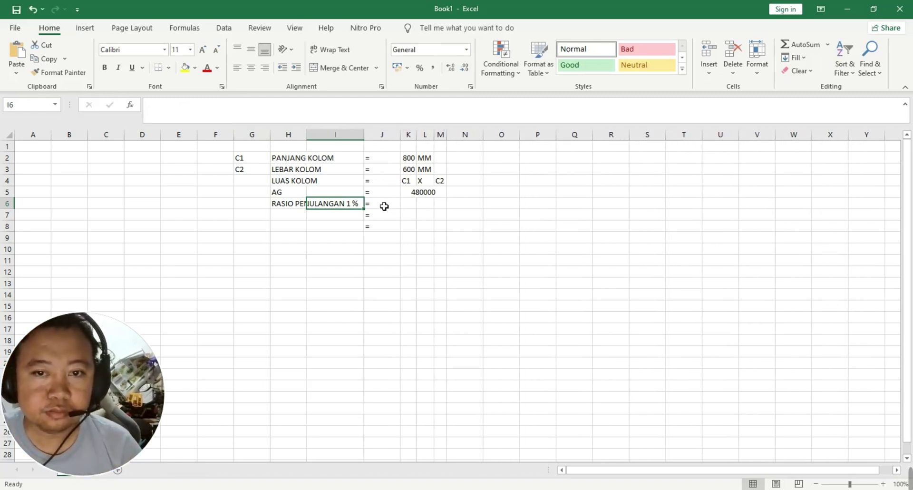
double_click(402, 137)
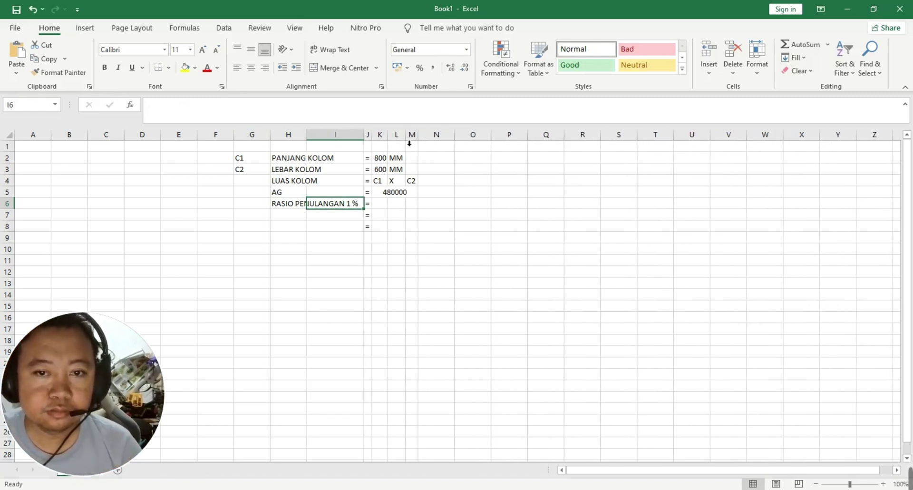
Step: Clear the equals sign from J6 in the ratio row and label the reinforcement area row AS in H7
click(382, 207)
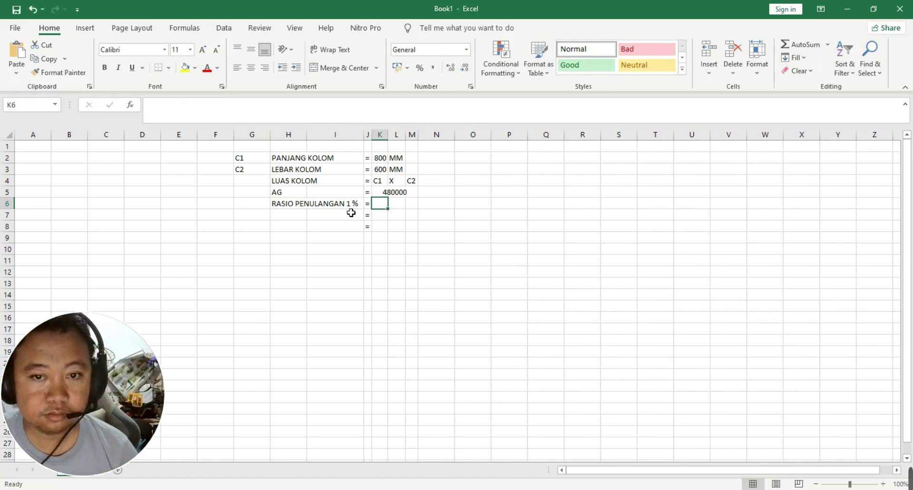
click(372, 207)
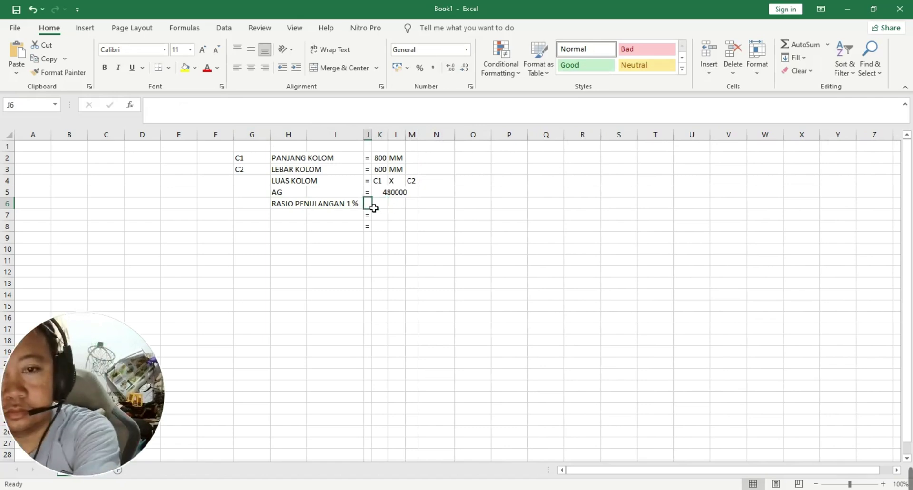
click(292, 214)
text(AG)
key(BackSpace)
text(S)
key(Tab)
Step: Merge and center K7 to M7 and calculate the reinforcement area there with the formula =K5*1%
drag(385, 215, 412, 217)
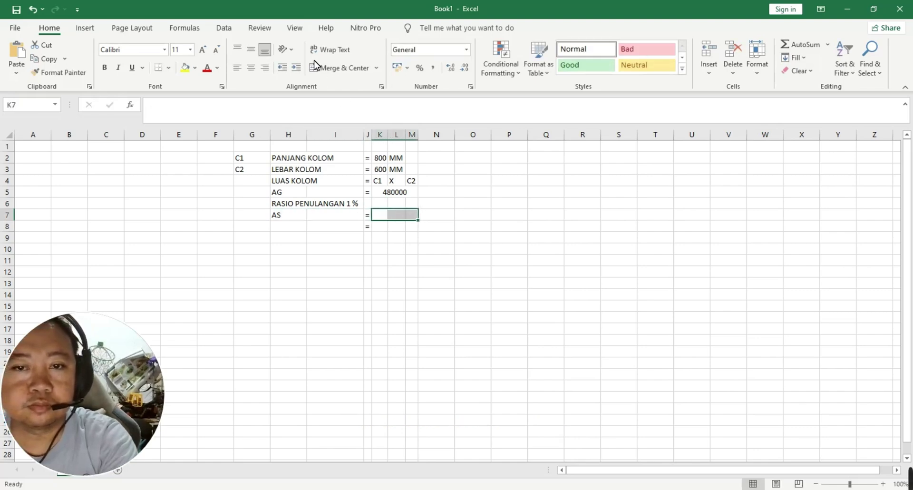
click(333, 67)
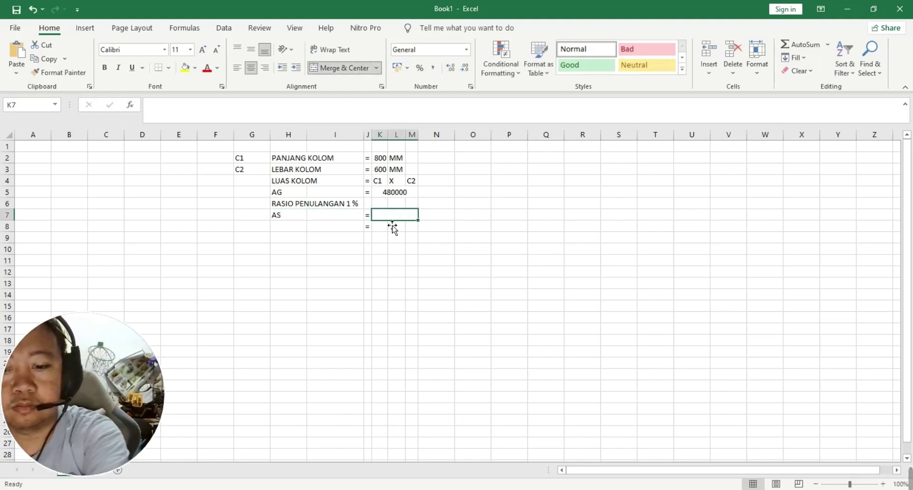
text(=)
click(388, 192)
text(*1%)
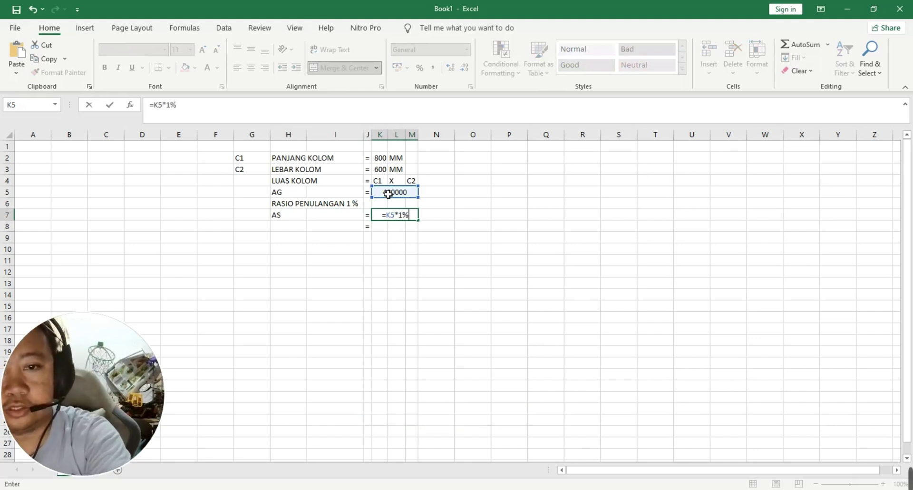
key(Return)
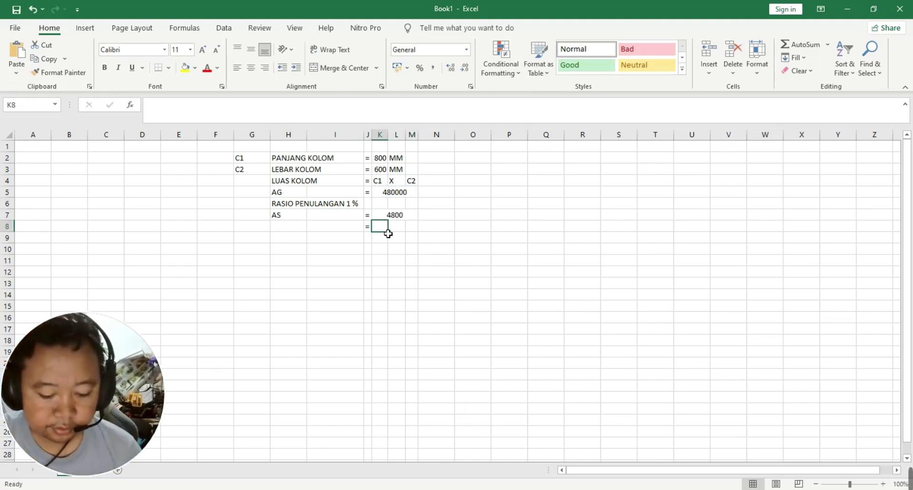
Step: Unmerge the AS result cell and merge and center only K7 and L7, freeing M7
click(414, 215)
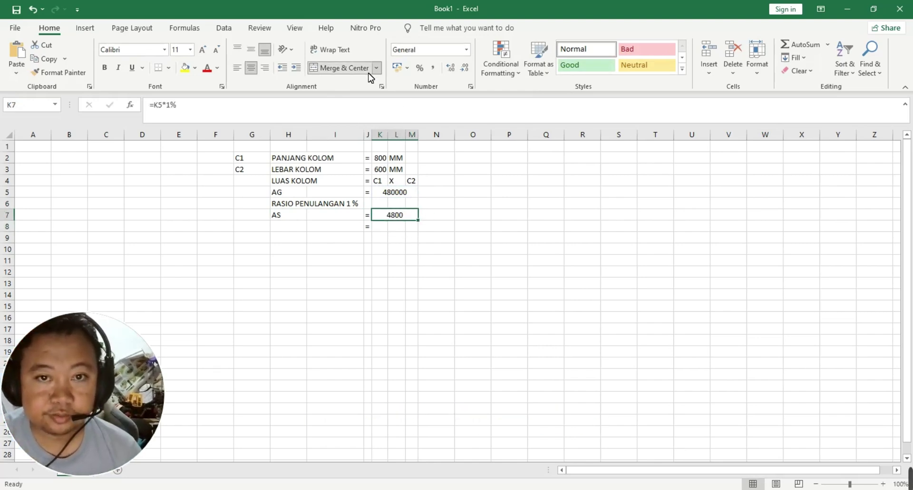
click(338, 69)
drag(386, 218, 400, 216)
click(335, 68)
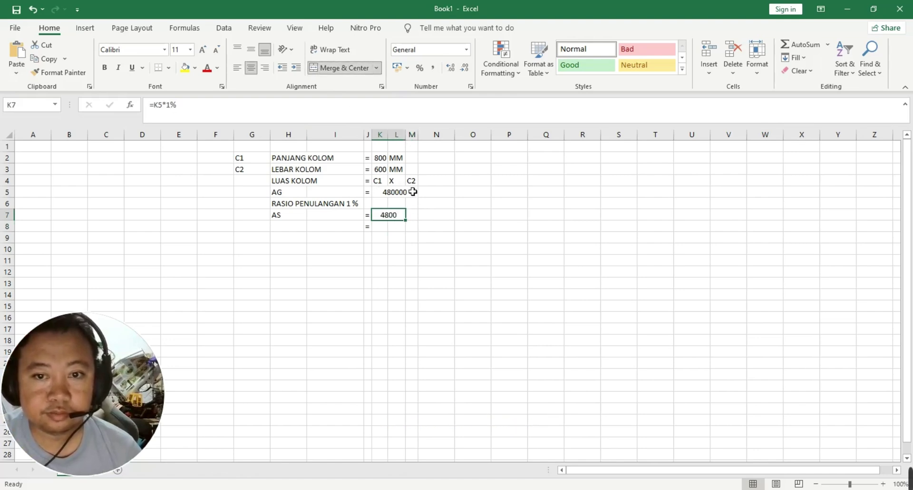
Step: Enter the unit MM in M7 beside the AS result and widen column M slightly
click(413, 216)
text(MM)
click(402, 238)
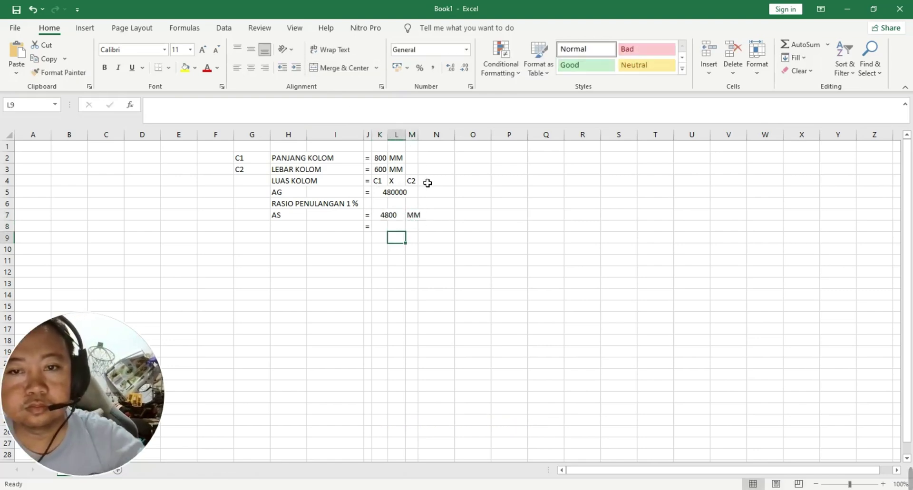
drag(426, 136, 430, 135)
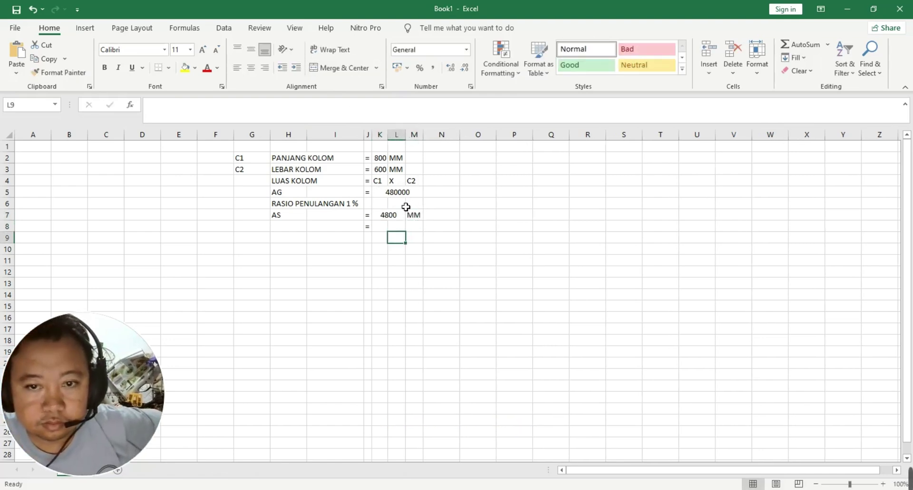
Step: Label the bar diameter row db in H8, enter 19 in K8 and the unit mm in M8
click(383, 228)
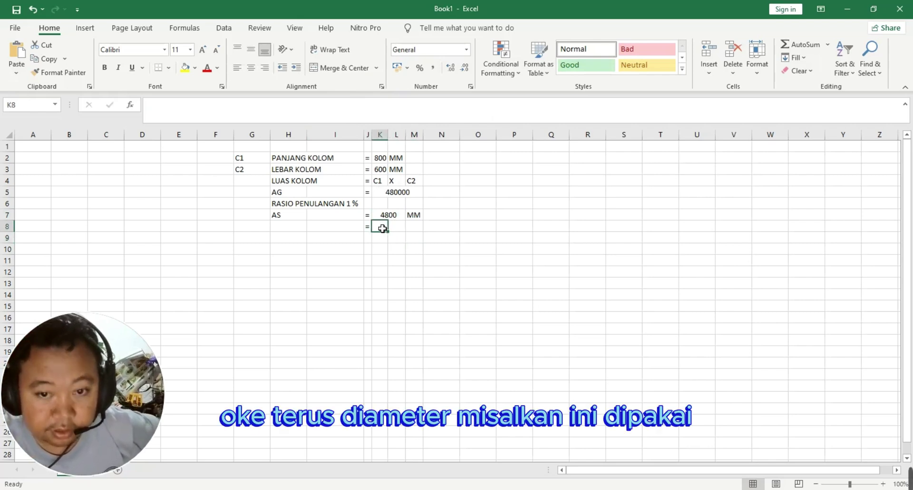
click(300, 231)
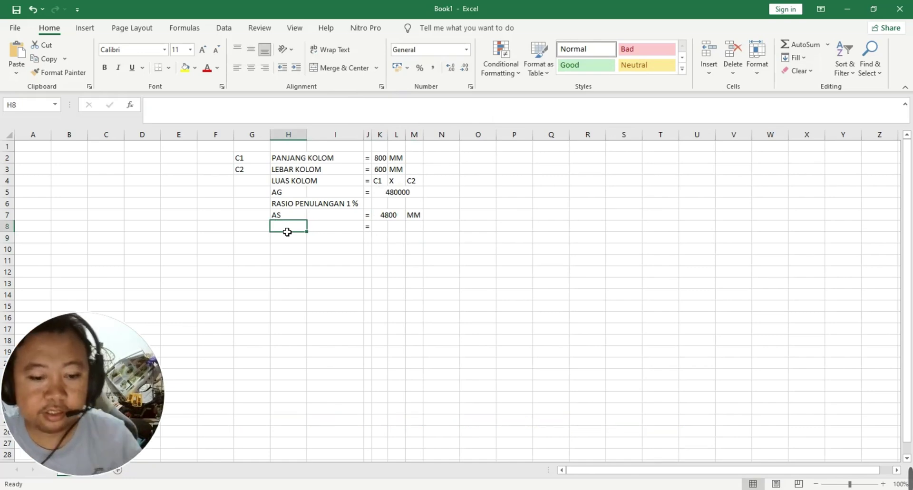
text(DB)
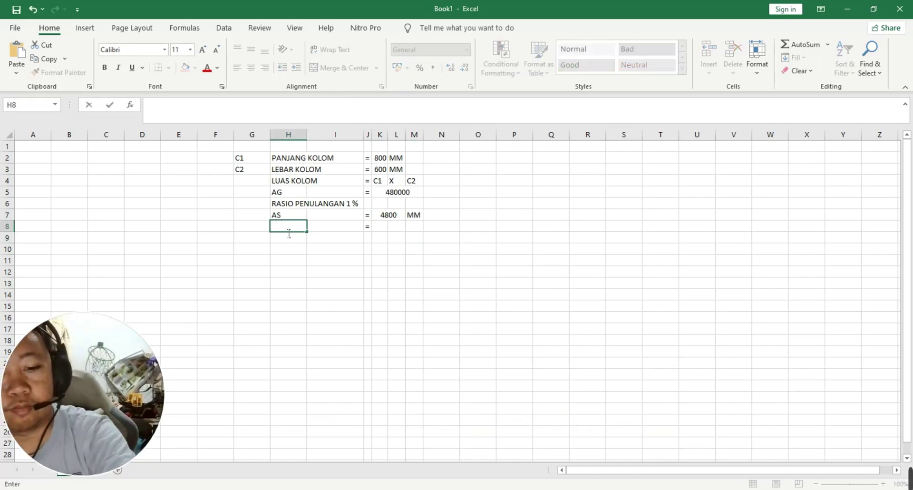
key(Right)
key(Right)
key(Right)
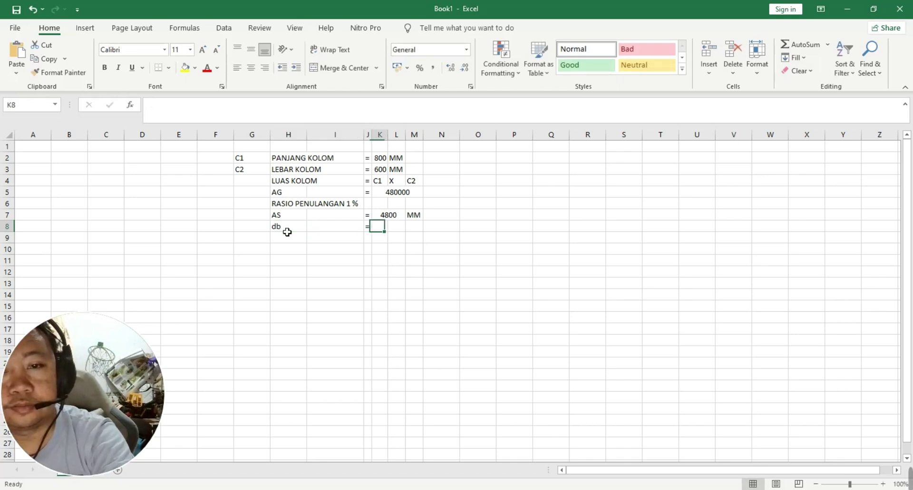
text(19)
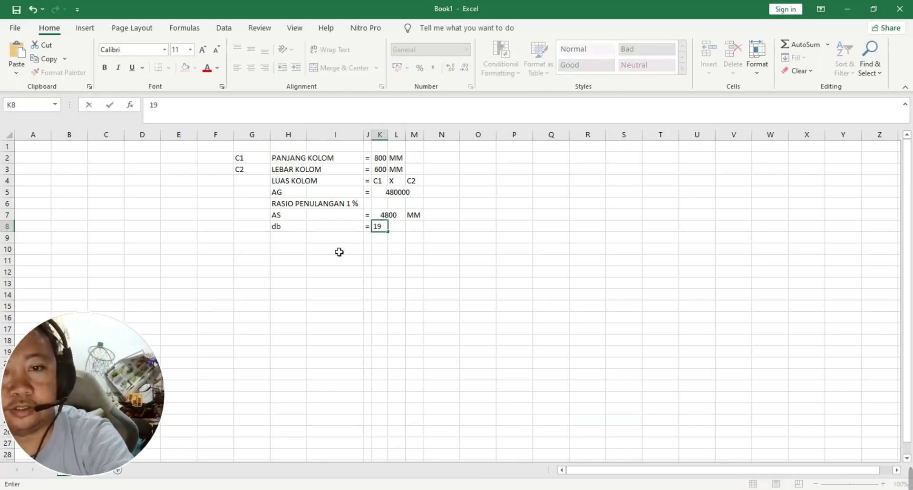
key(Right)
key(Right)
text(mm)
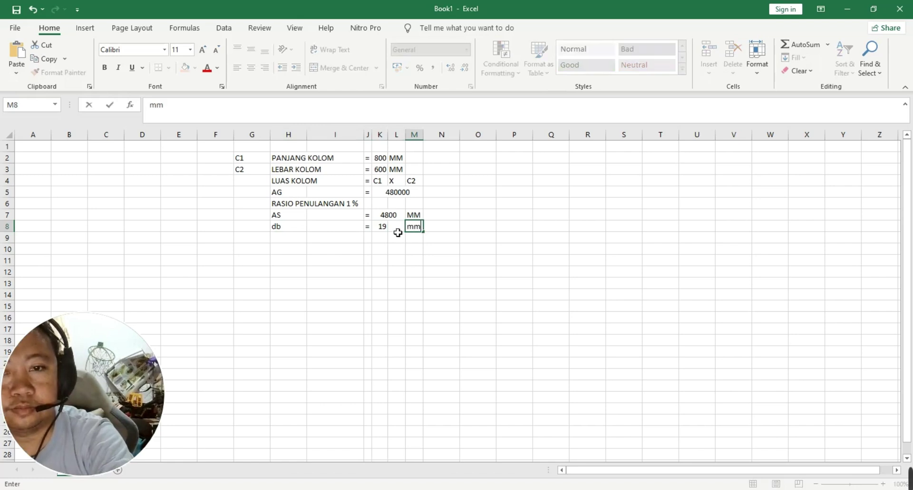
Step: Move the MM units of the column length and width to M2 and M3, and merge and center K:L in rows 8, 2 and 3
click(379, 229)
drag(379, 229, 398, 229)
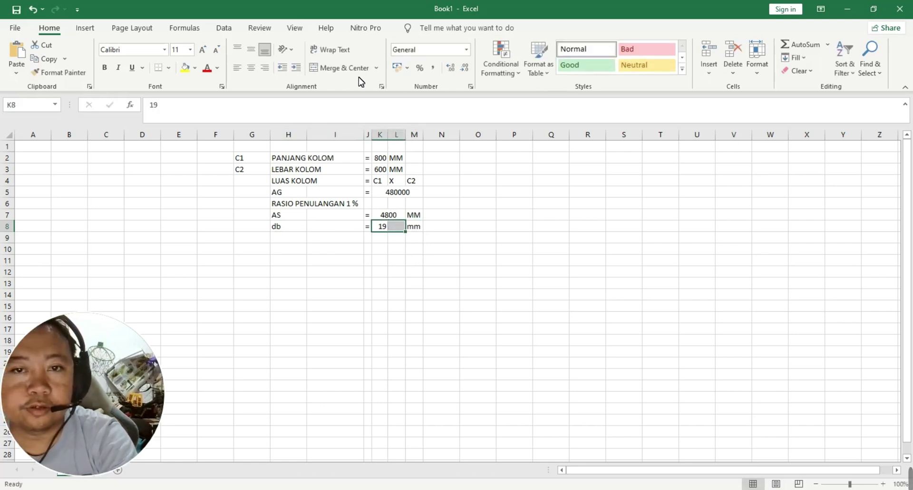
click(339, 67)
drag(403, 152, 397, 169)
click(335, 68)
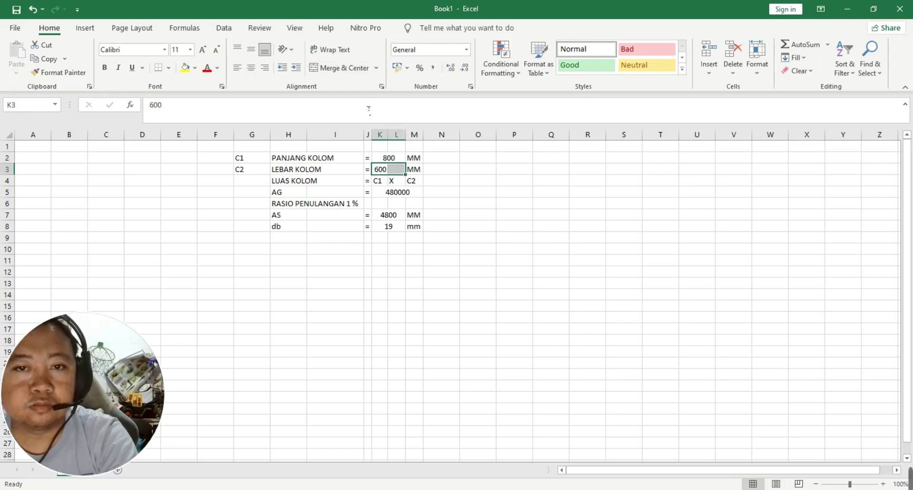
click(335, 67)
Step: Label the bar area row LUAS TULANGAN in H9 and put an equals sign in J9
click(297, 240)
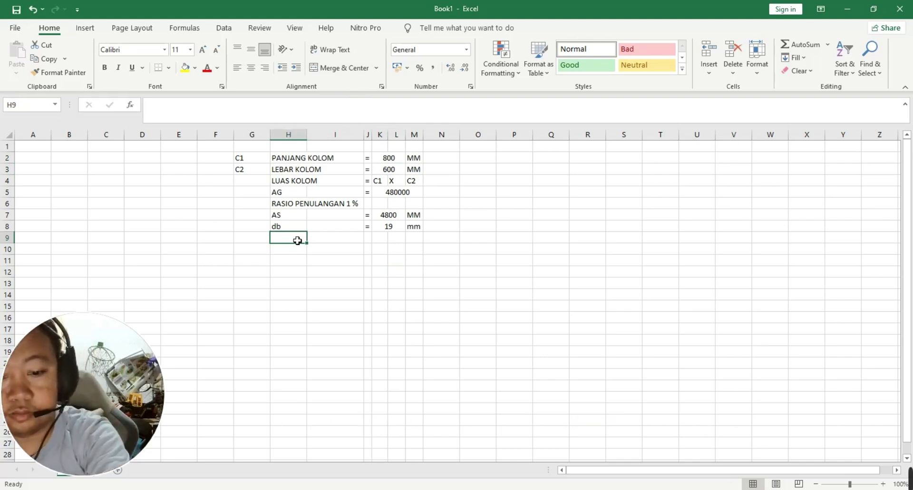
text(luas)
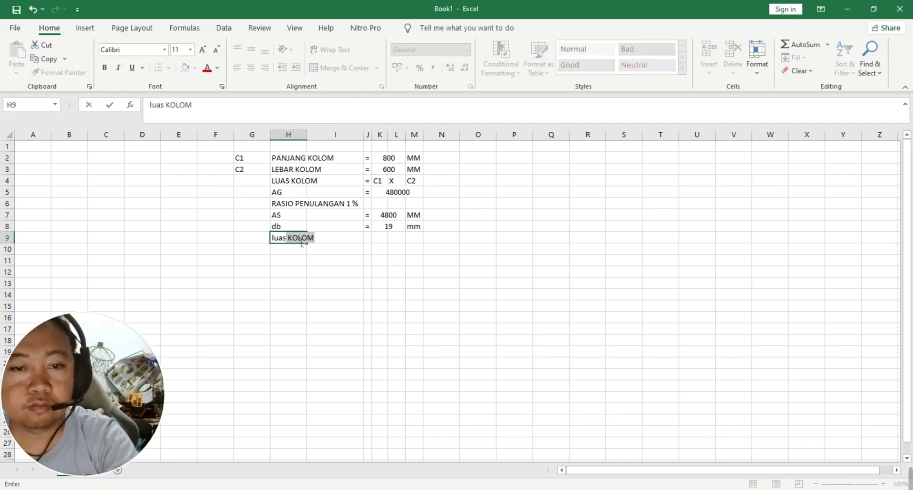
key(BackSpace)
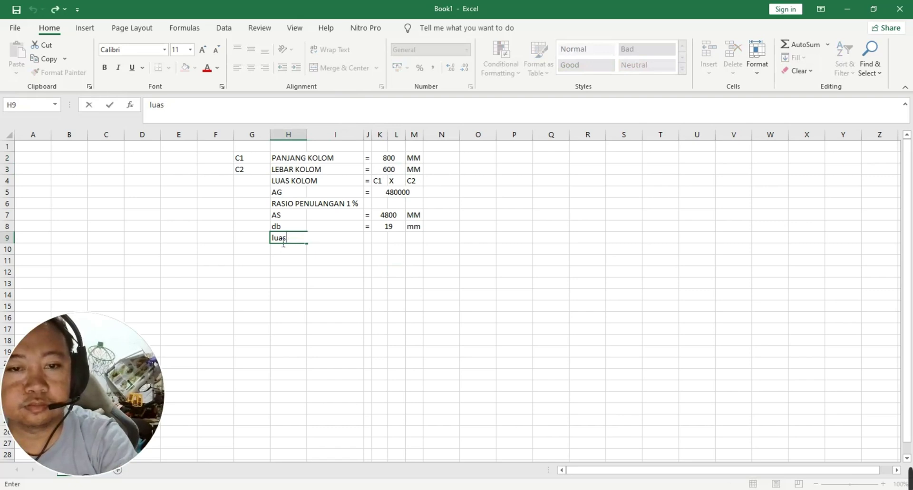
key(BackSpace)
key(BackSpace)
key(BackSpace)
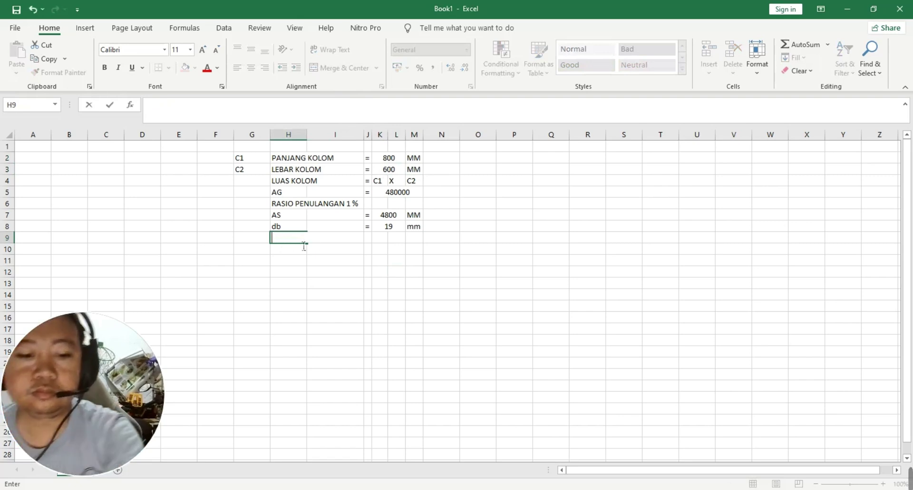
text(LUAS )
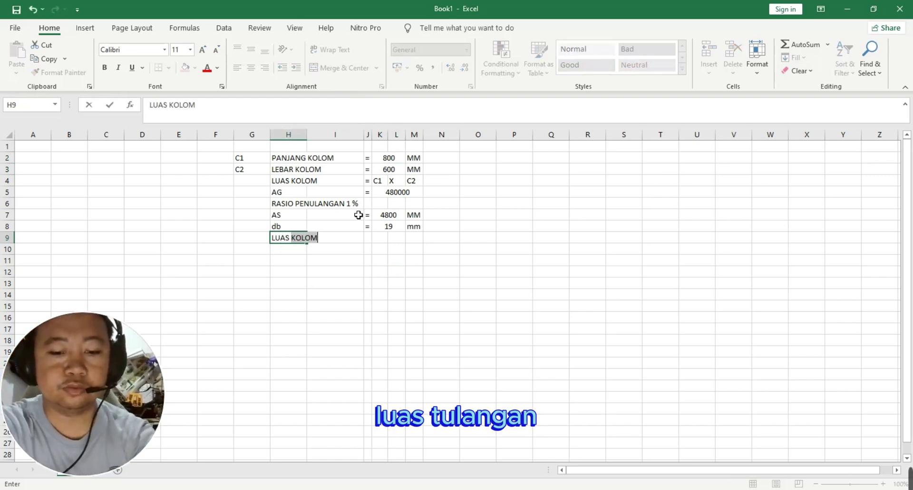
text(TULANGA)
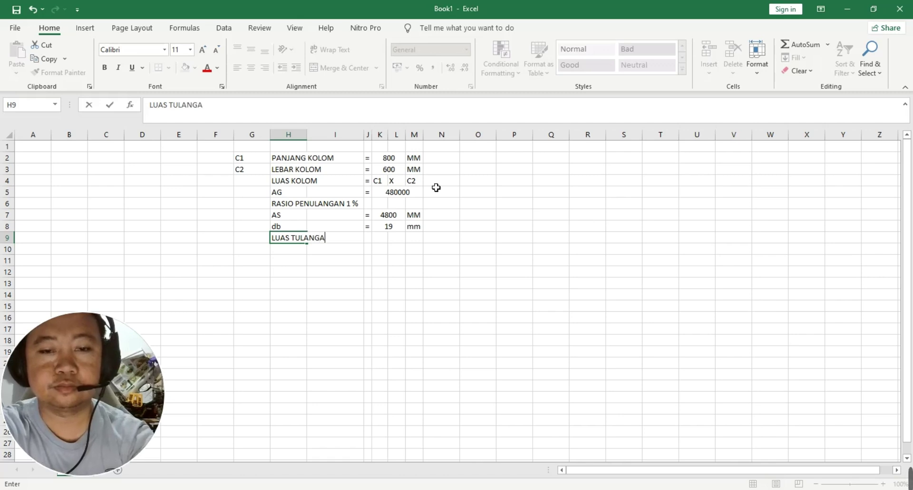
key(Right)
key(Right)
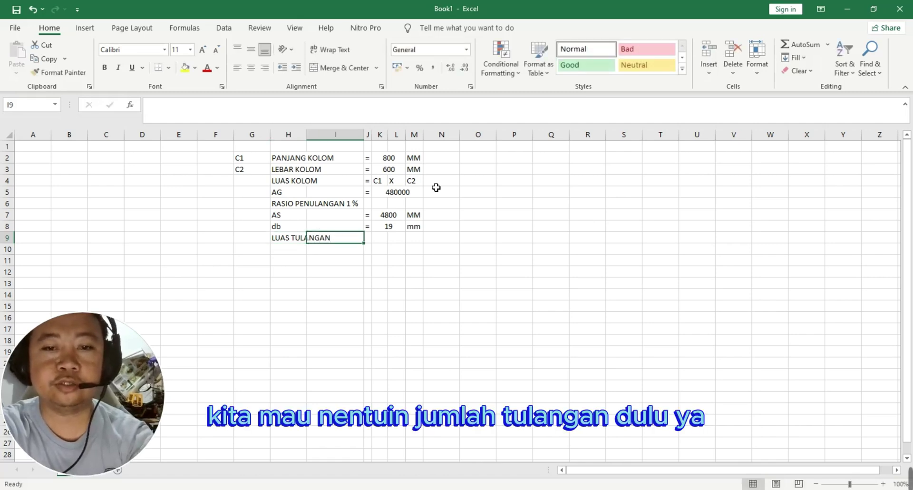
text(=)
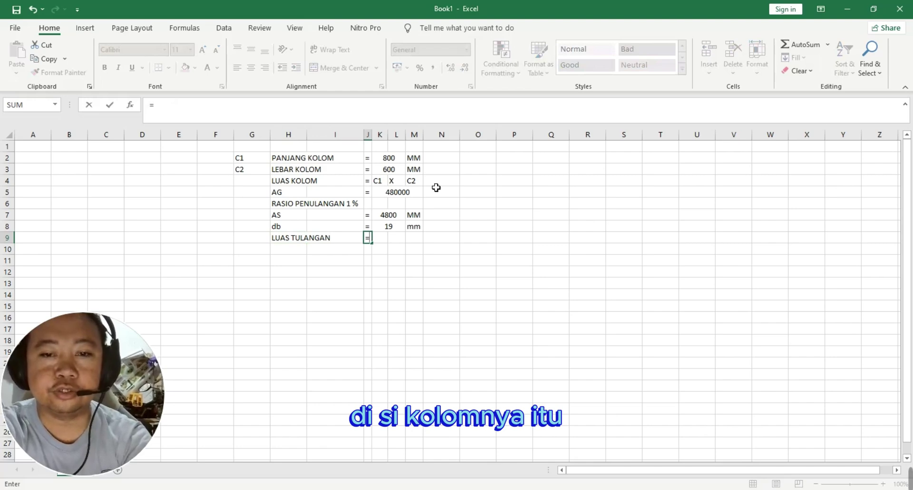
key(Right)
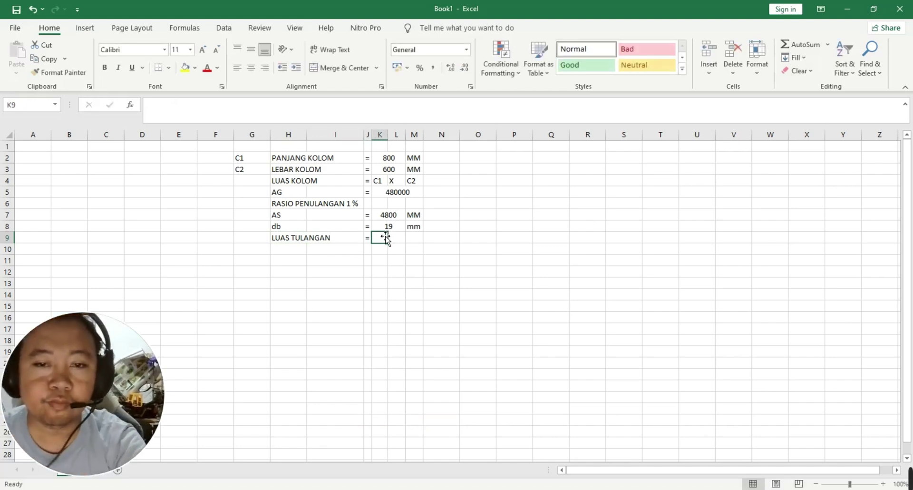
Step: Merge and center K9 and L9 and calculate the bar area there with the formula =1/4*22/7*(K8^2)
drag(381, 239, 402, 242)
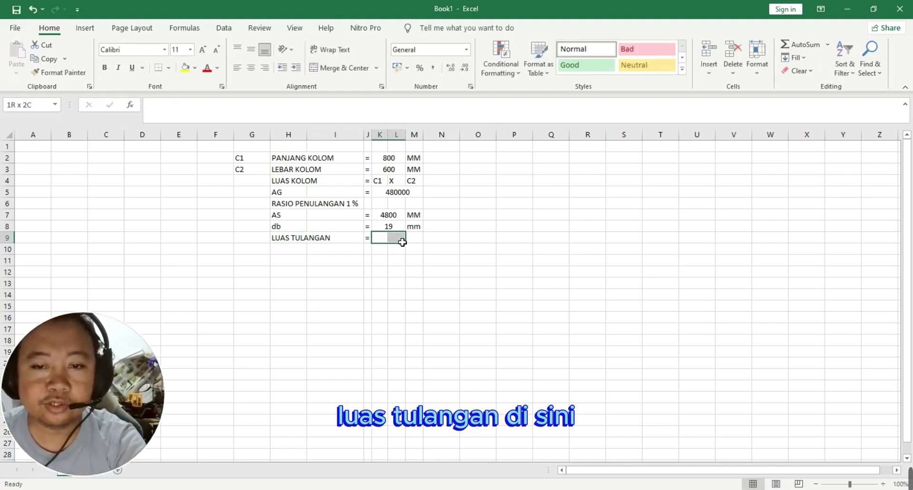
click(320, 69)
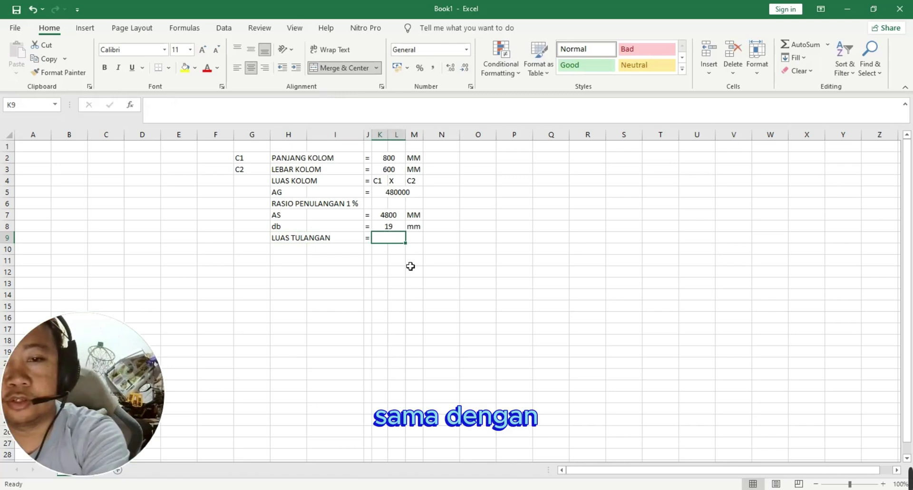
text(=)
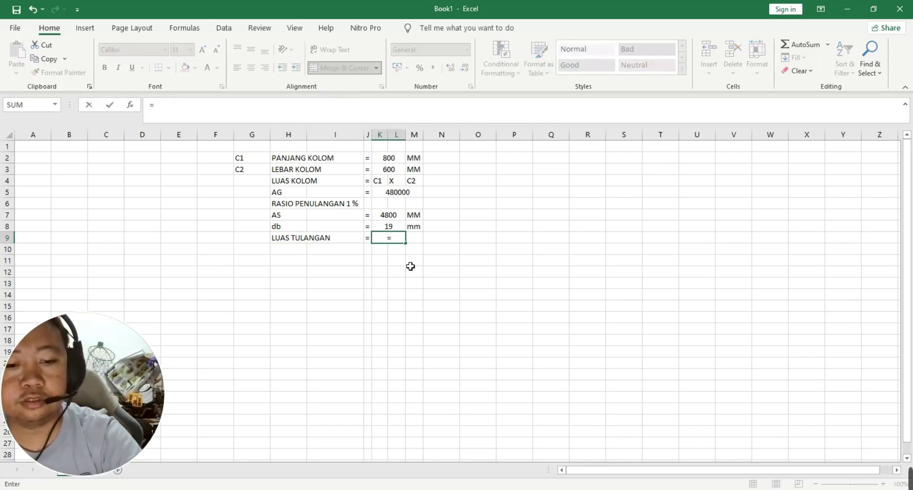
text(1)
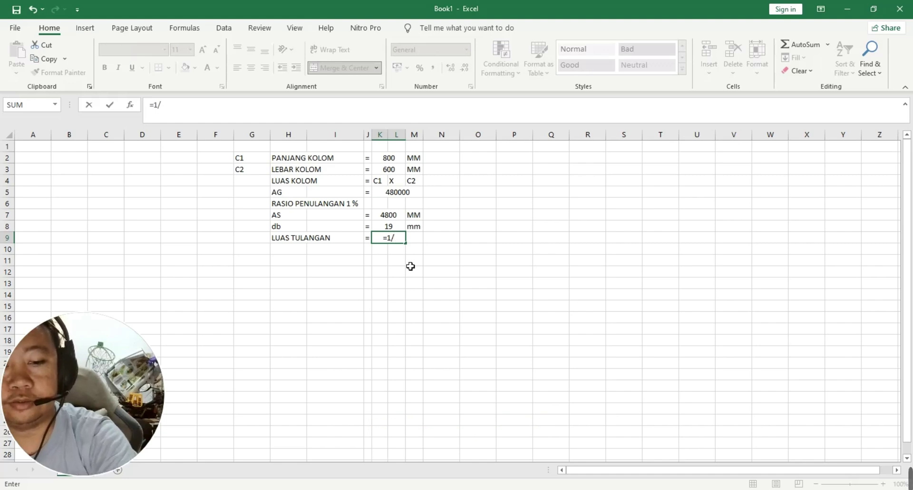
text(/4*22)
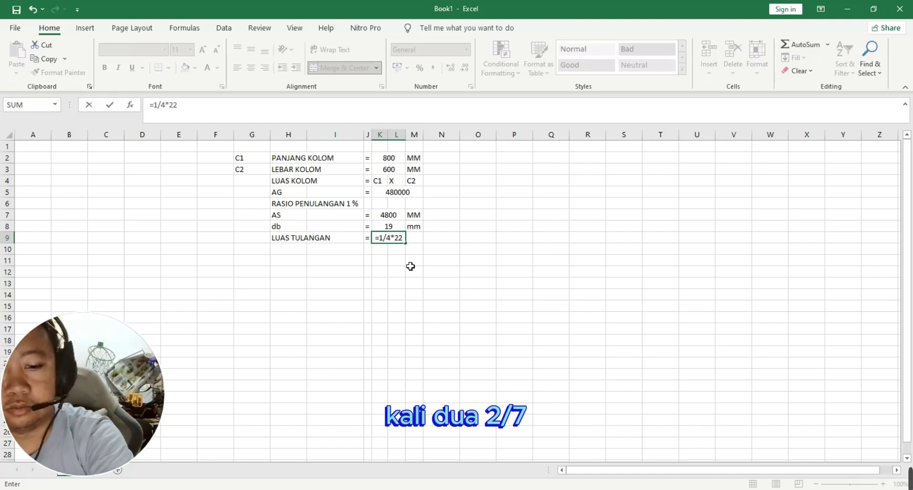
text(/7)
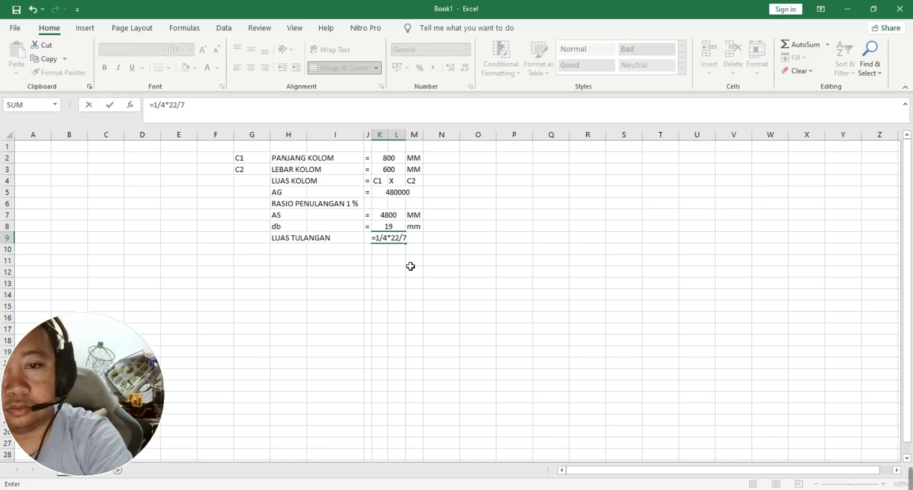
text(*()
click(403, 228)
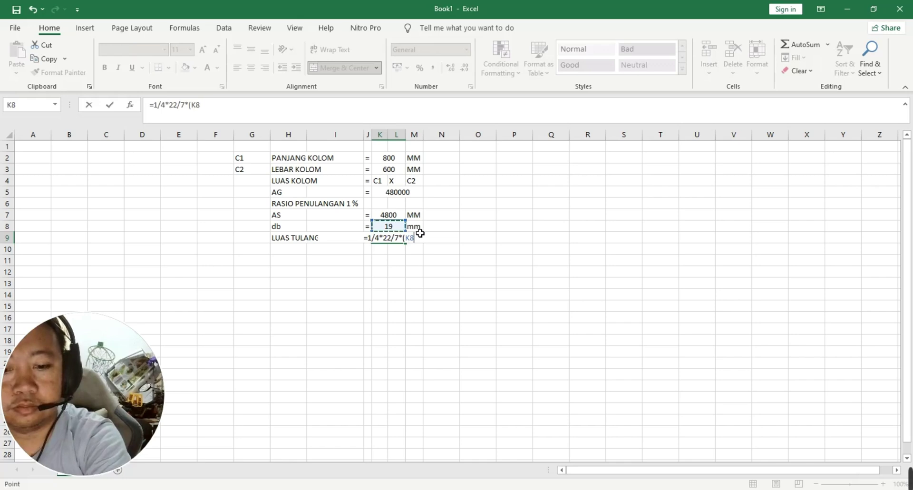
text(^2)
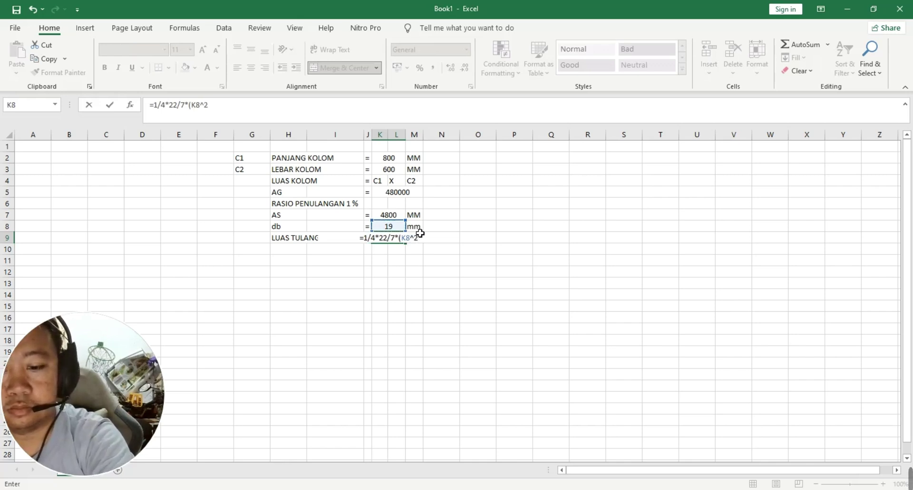
text())
key(Return)
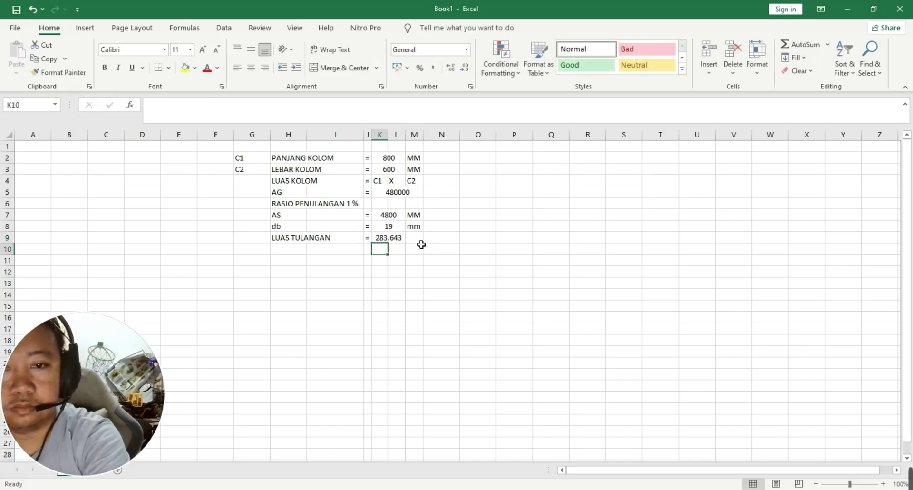
click(404, 240)
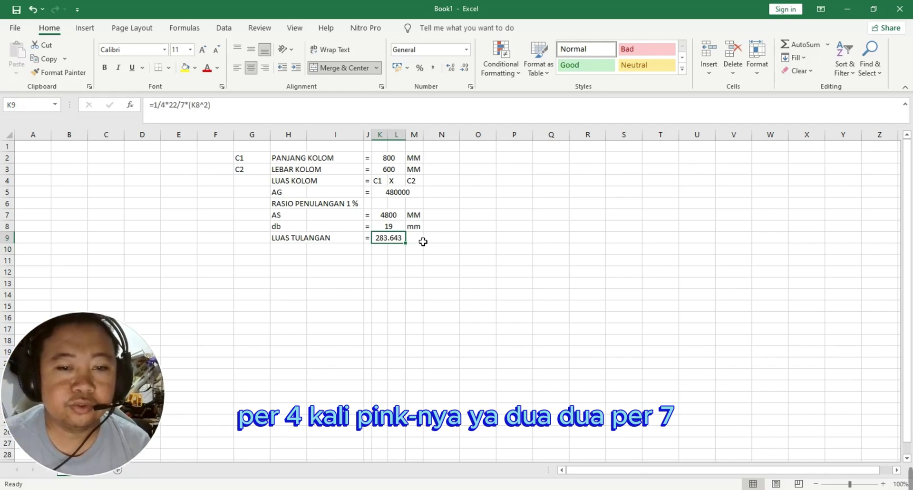
Step: Enter the unit MM2 in M9 beside the bar area
click(422, 243)
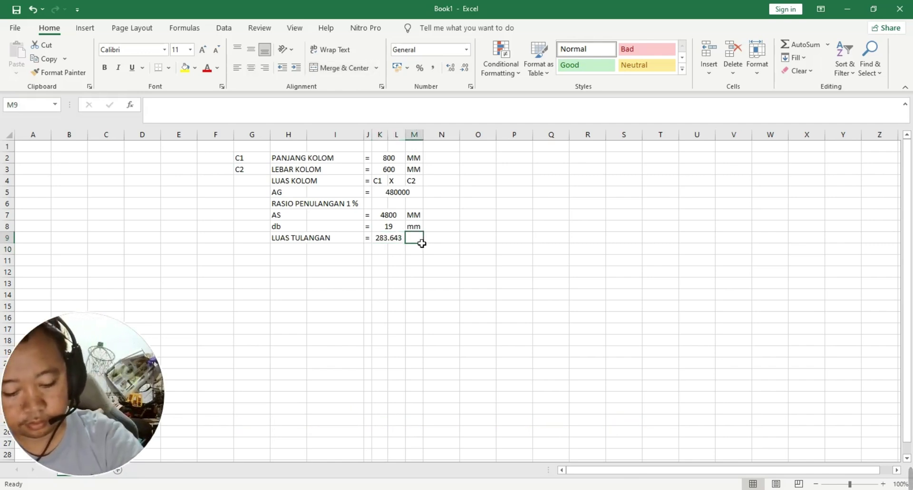
text(MM2)
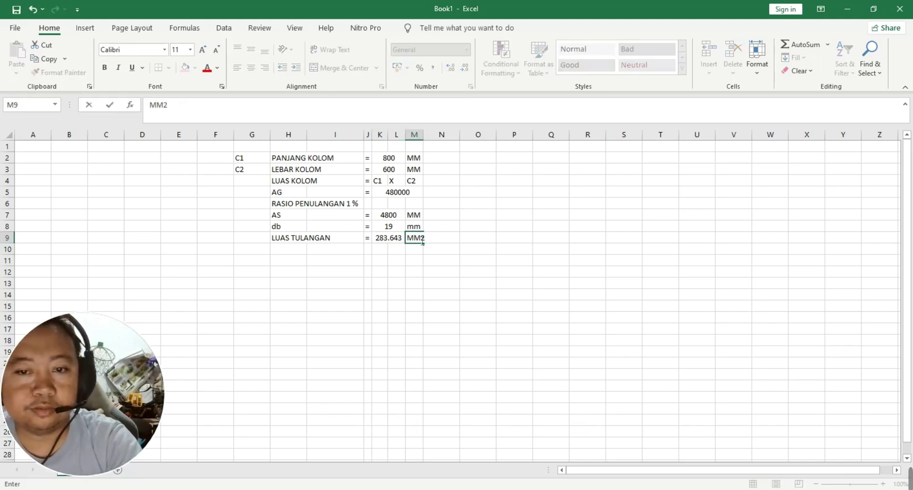
click(426, 251)
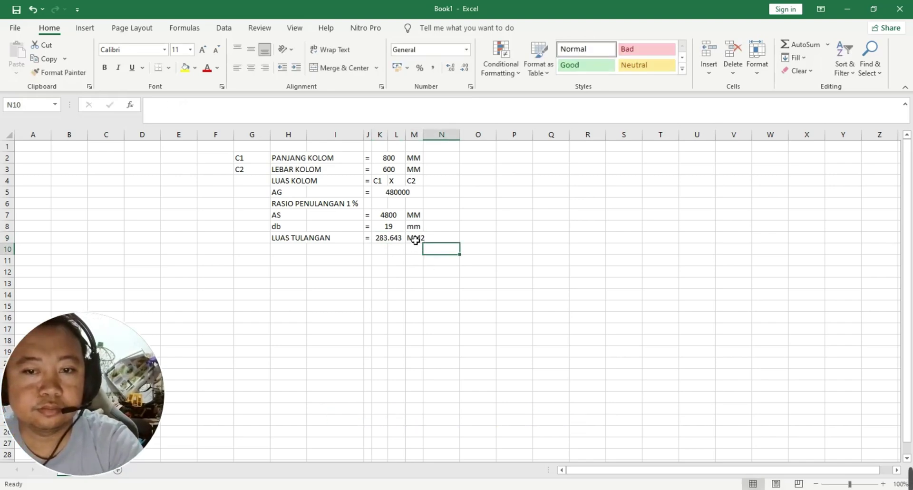
Step: Copy the lowercase mm unit from M8 into M9, M7, M2 and M3
click(414, 240)
click(423, 229)
drag(427, 234, 423, 242)
click(422, 228)
key(ctrl+c)
click(420, 217)
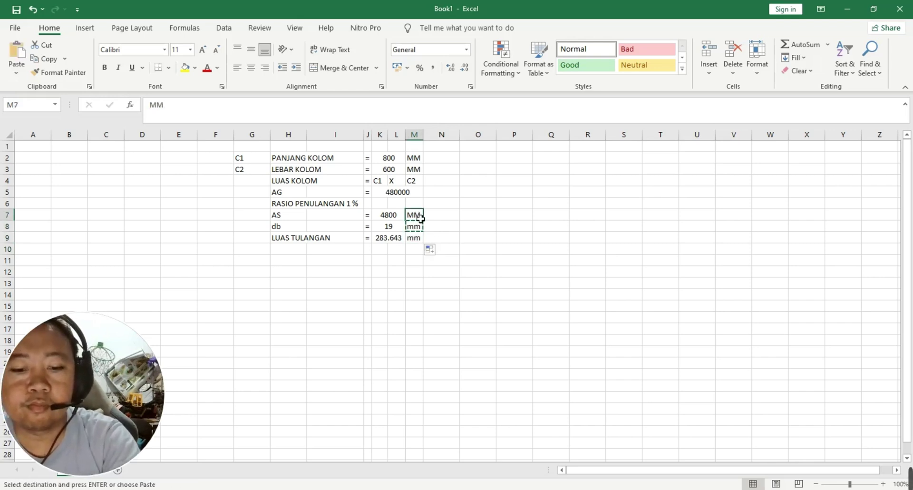
key(ctrl+v)
drag(414, 158, 419, 172)
key(ctrl+v)
Step: Change the bar area unit in M9 to mm2 and format its 2 as superscript
click(416, 237)
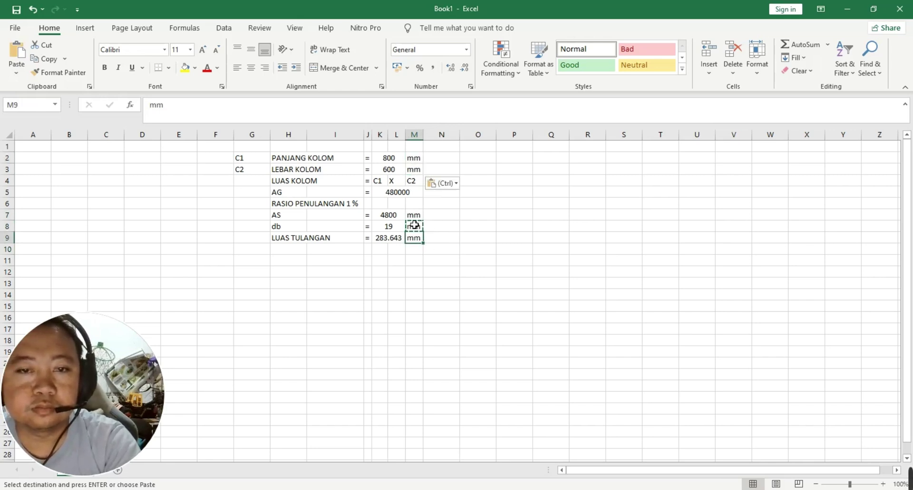
click(196, 112)
text(2)
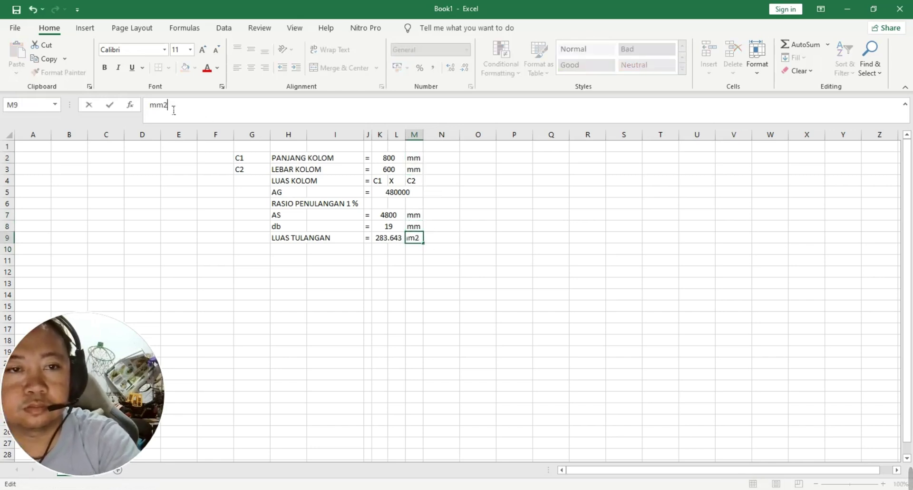
drag(168, 106, 163, 106)
right_click(169, 105)
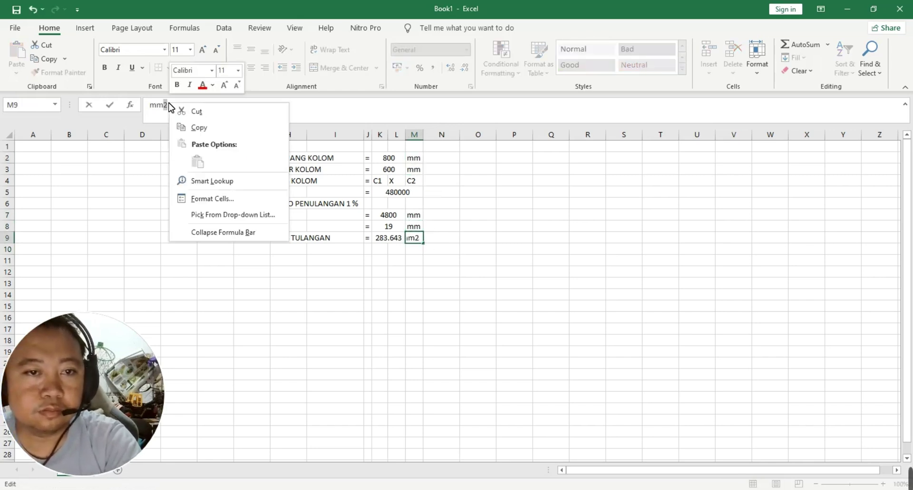
click(211, 197)
click(99, 206)
click(293, 311)
click(322, 263)
click(287, 251)
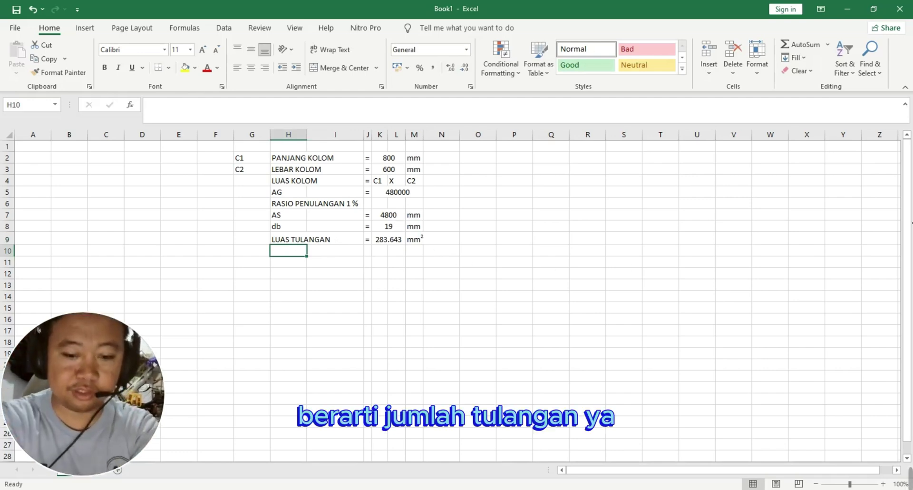
Step: Label row 10 as JUMLAH TULANGAN in H10 and put an equals sign in J10
text(JUMLAH)
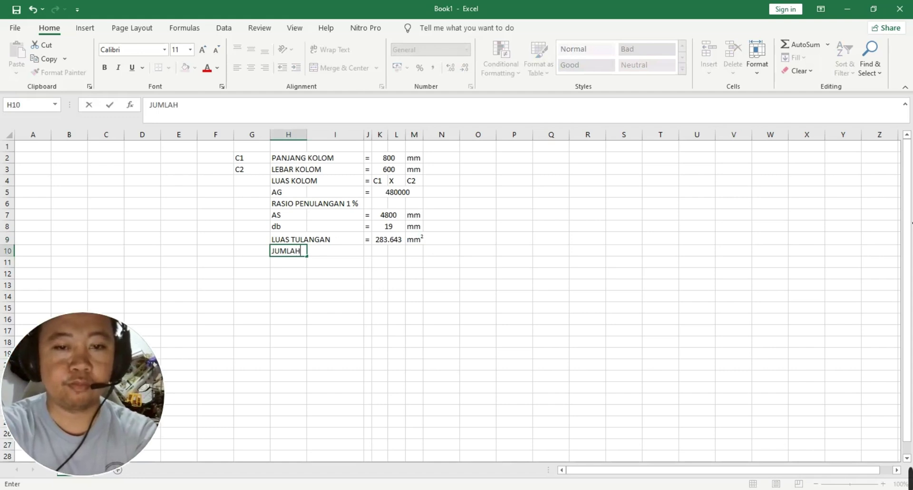
text( TULA)
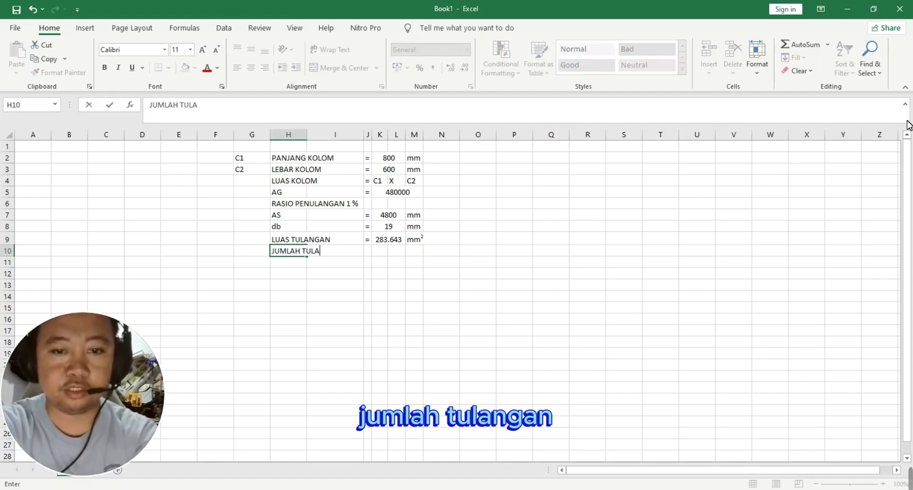
text(NGAN)
key(Tab)
key(Tab)
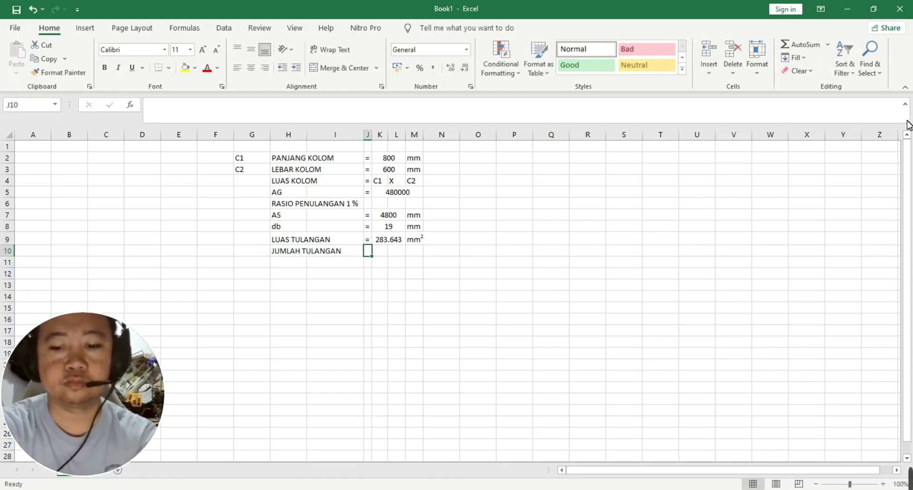
text(=)
key(Tab)
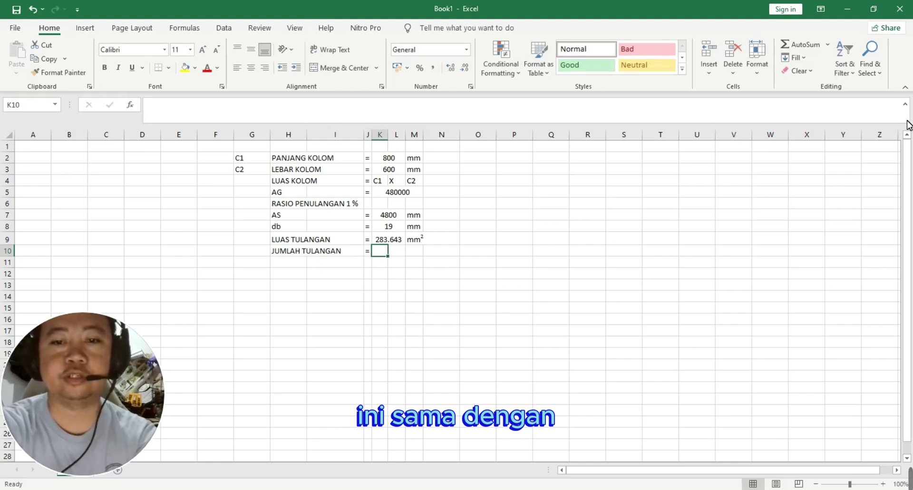
Step: Calculate the number of bars in K10 with the formula =K7/K9
text(=)
click(391, 215)
text(/)
click(397, 239)
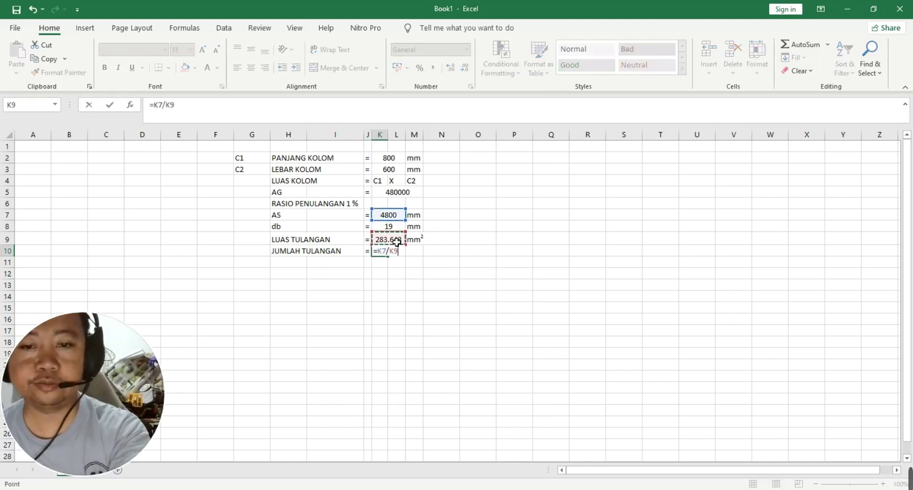
key(shift+Return)
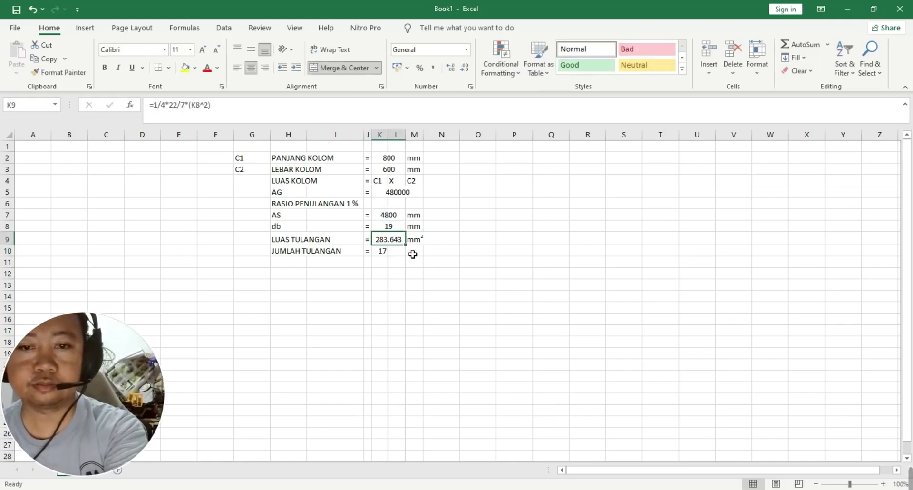
Step: Enter the unit BATANG in M10 for the number of bars
click(382, 251)
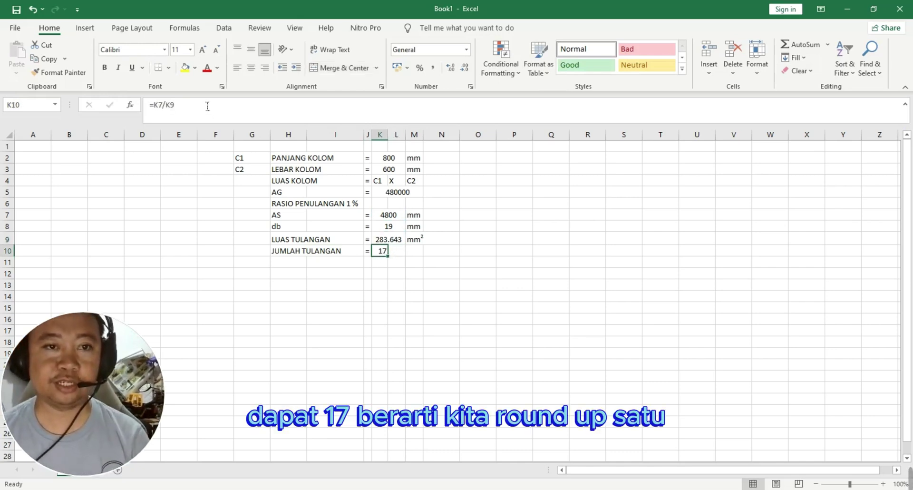
key(F2)
key(Return)
key(Left)
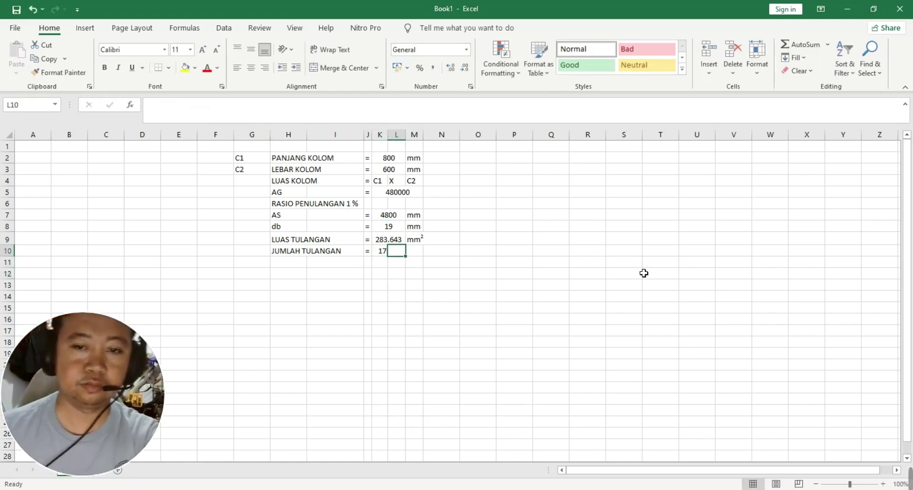
click(423, 256)
text(BATANG)
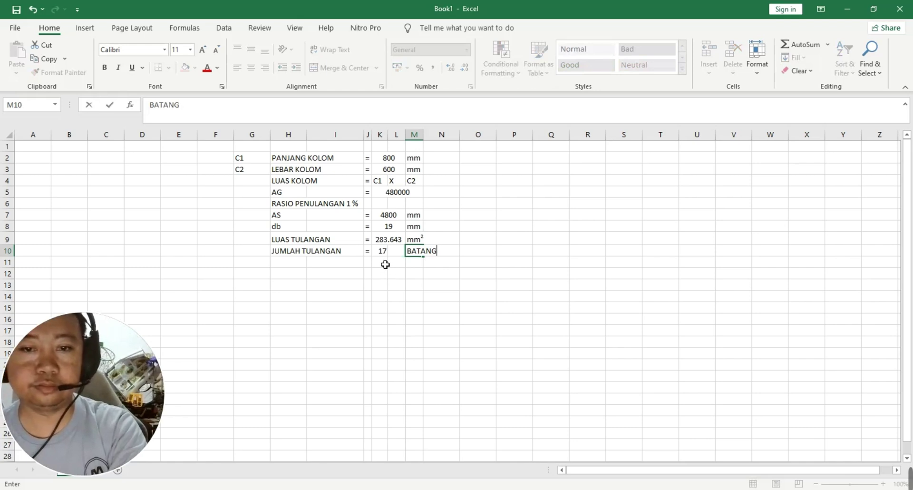
Step: Put an equals sign in J11 and try to round up the bar count in K11 with =ROUNDUP(K10,0
click(368, 262)
text(=)
key(Tab)
text(=)
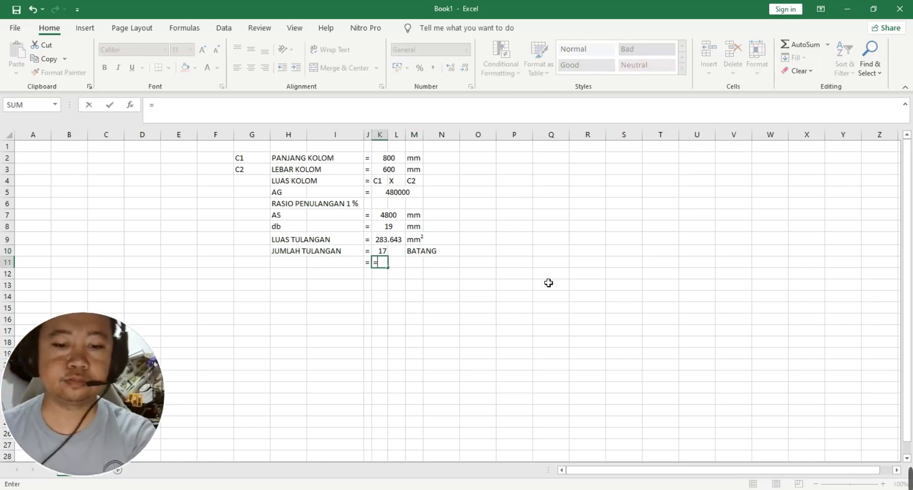
text(ROU)
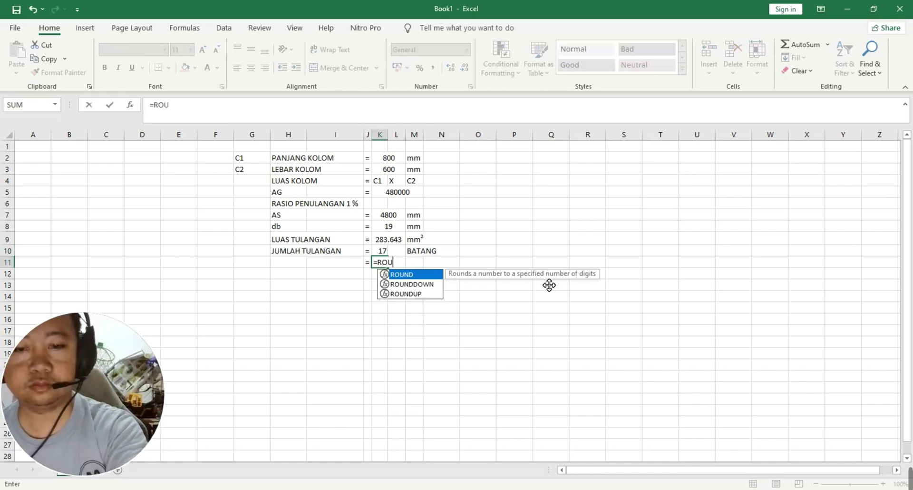
double_click(412, 293)
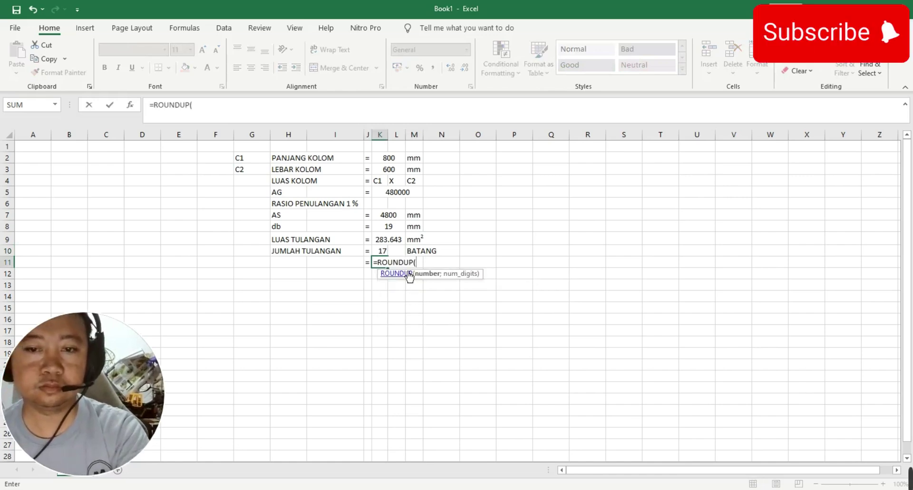
click(381, 253)
text(,)
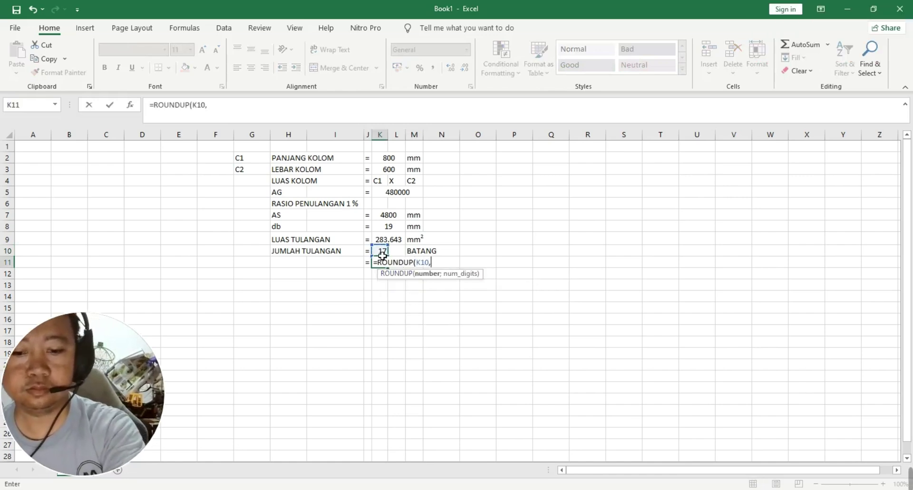
text(0)
key(Return)
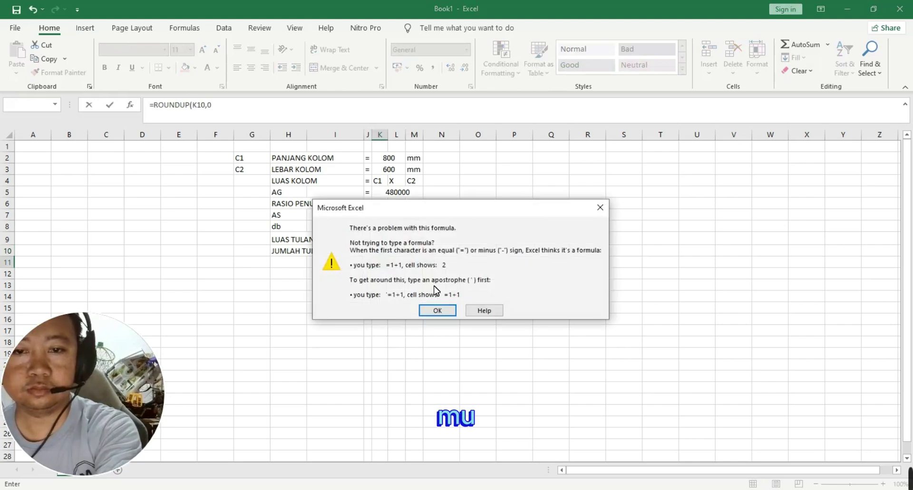
click(448, 313)
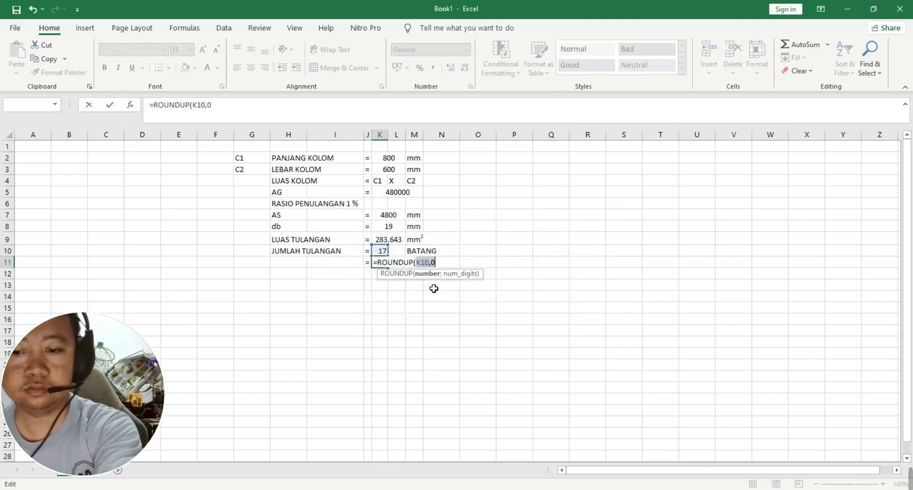
Step: Correct the K11 rounding formula to =ROUNDUP(K10;0), separating its arguments with a semicolon
key(BackSpace)
key(BackSpace)
text(()
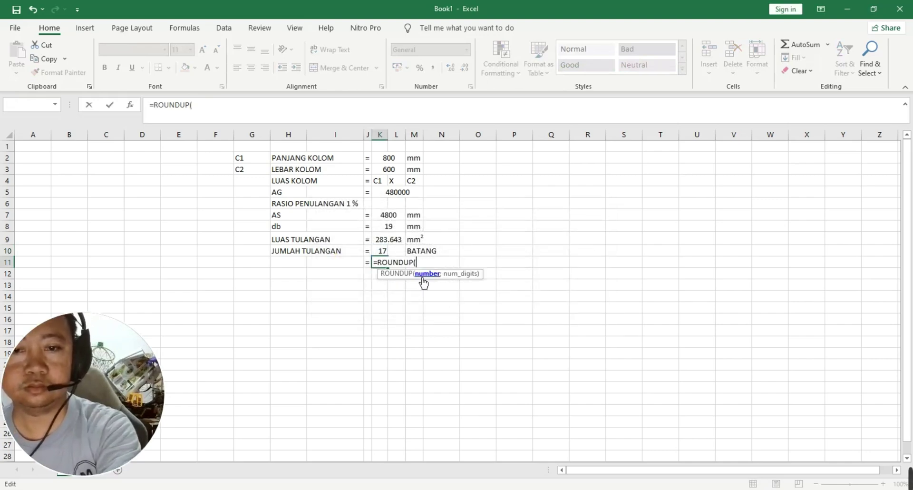
click(389, 254)
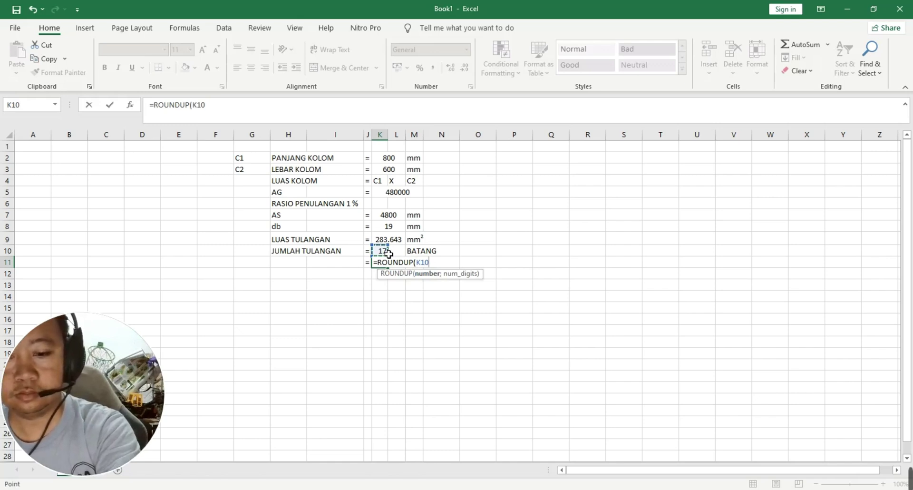
text(;0)
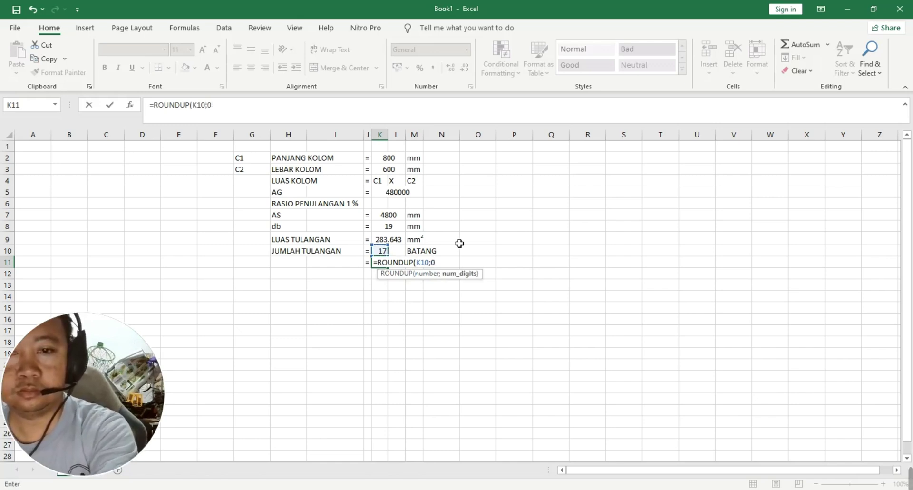
key(ctrl+Return)
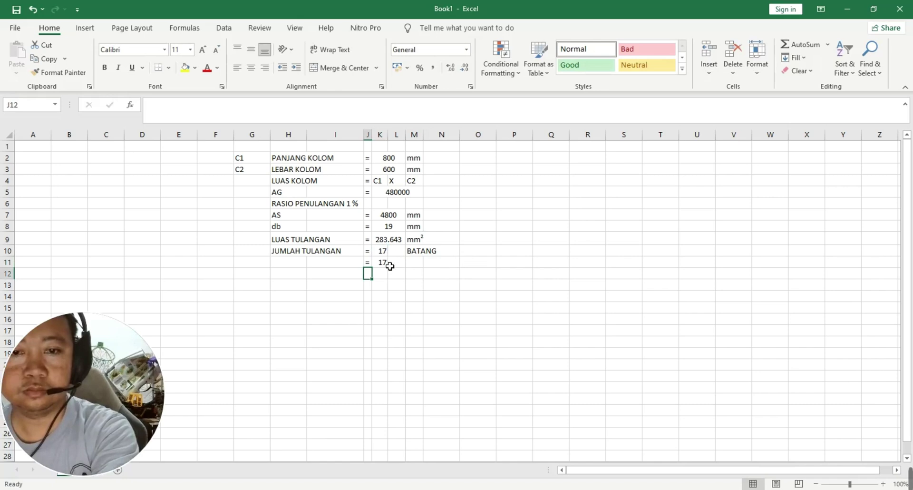
Step: Try 1 as the number of digits in the K11 rounding formula, =ROUNDUP(K10;1)
click(212, 111)
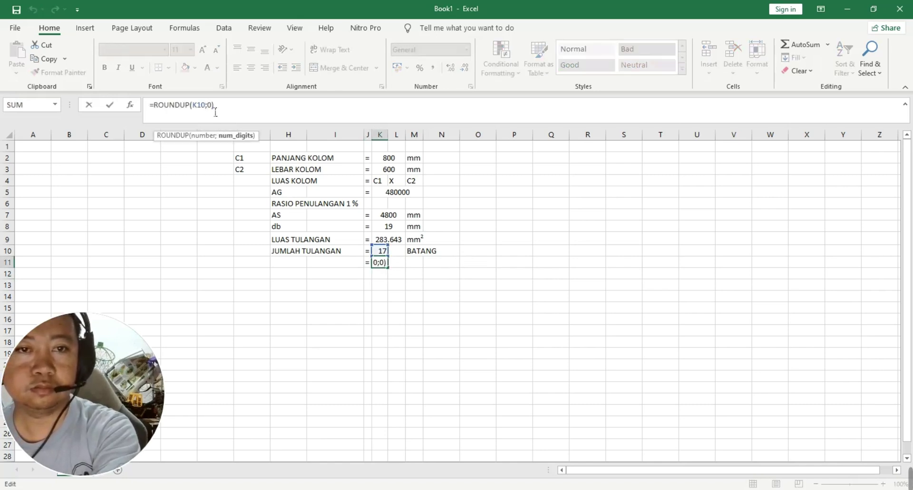
key(Return)
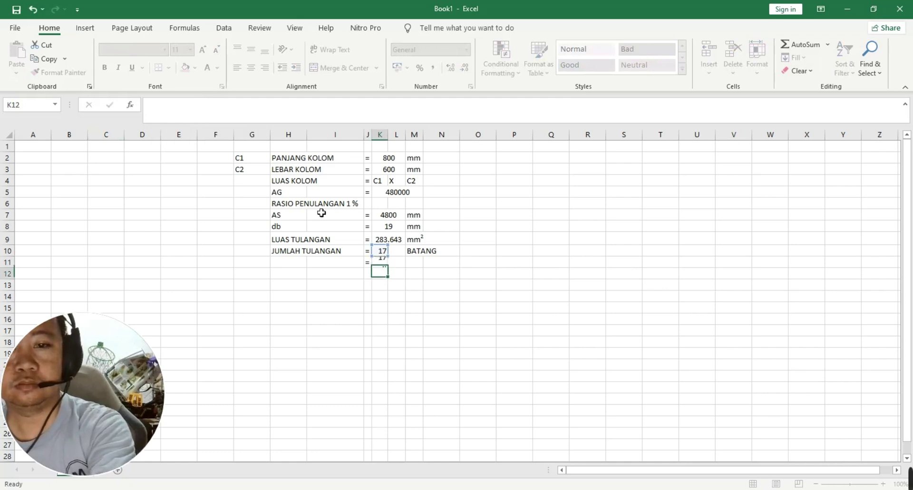
click(385, 264)
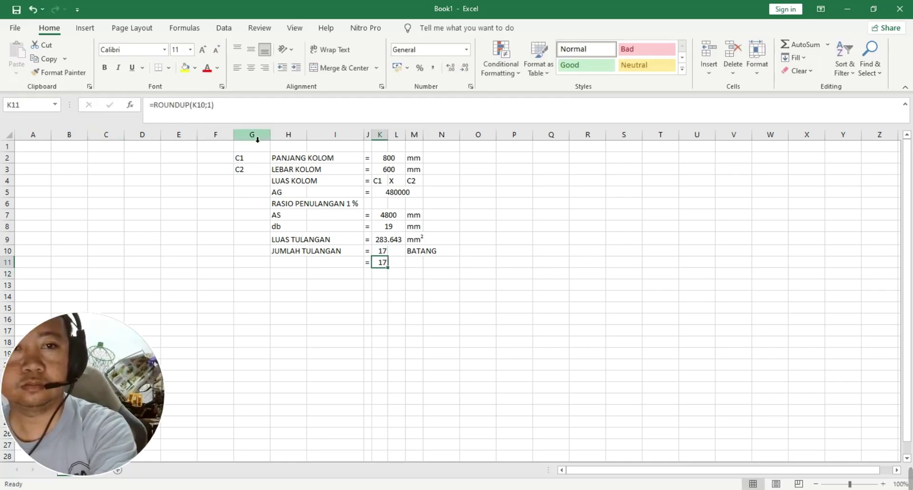
Step: Change the K11 formula to =ROUNDUP(K10;0)+1 to add one extra bar
click(216, 110)
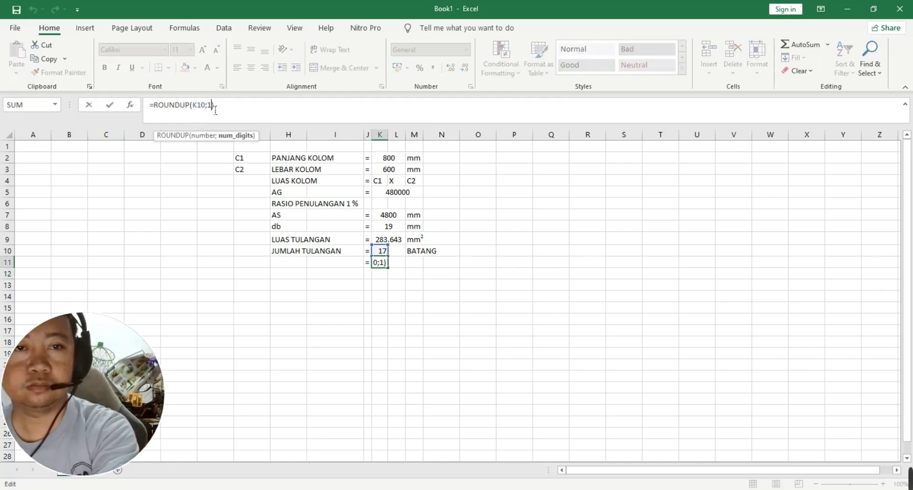
key(BackSpace)
text(0))
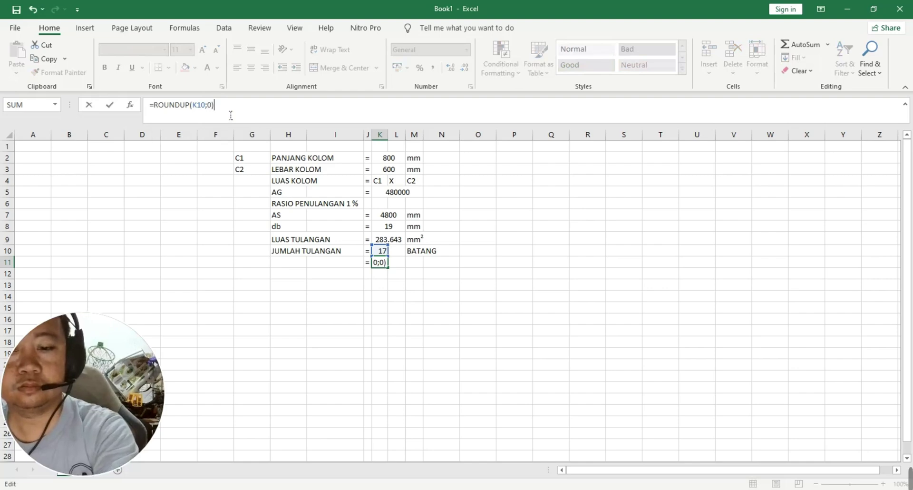
text(+1)
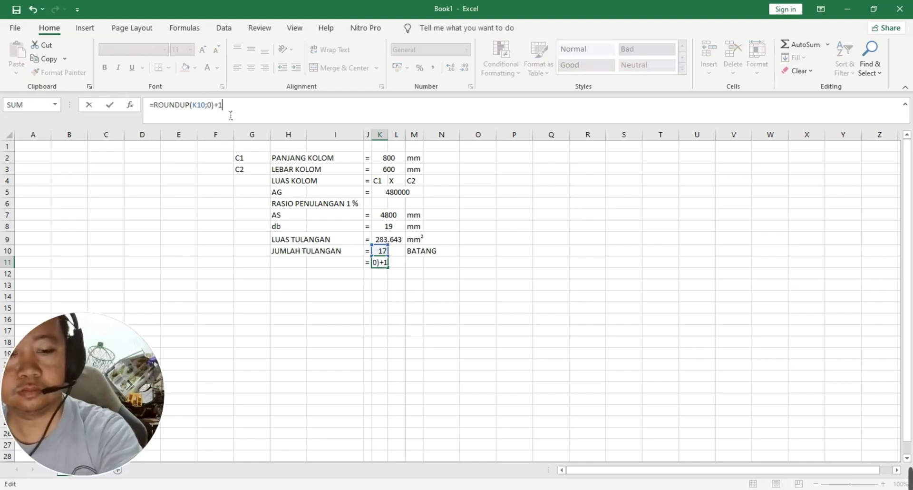
key(Return)
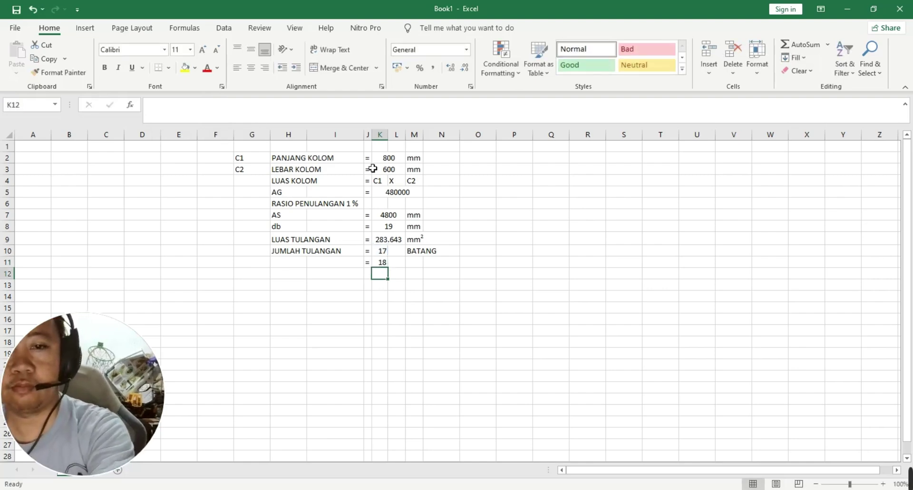
Step: Copy the BATANG unit from M10 down to M11
click(420, 254)
drag(423, 256, 427, 270)
click(384, 275)
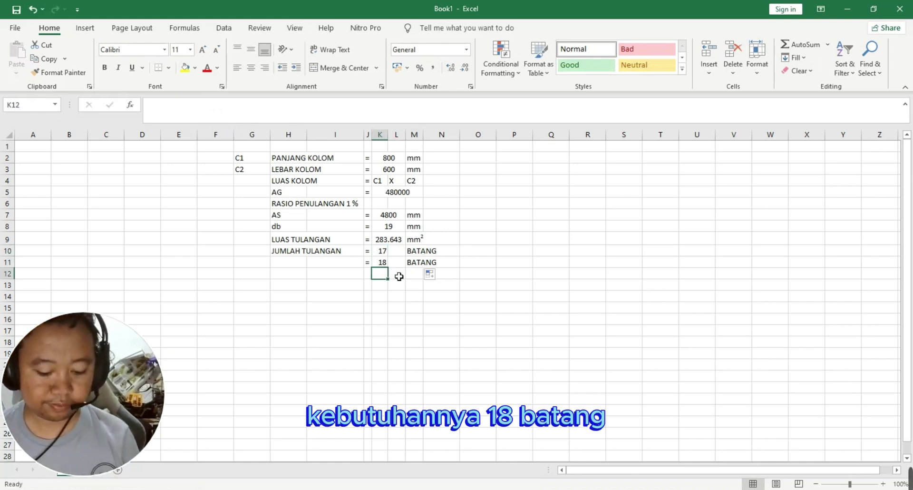
Step: Switch to SAP2000 and set the number of longitudinal bars along the pedestal's 3-dir face to 5
click(381, 263)
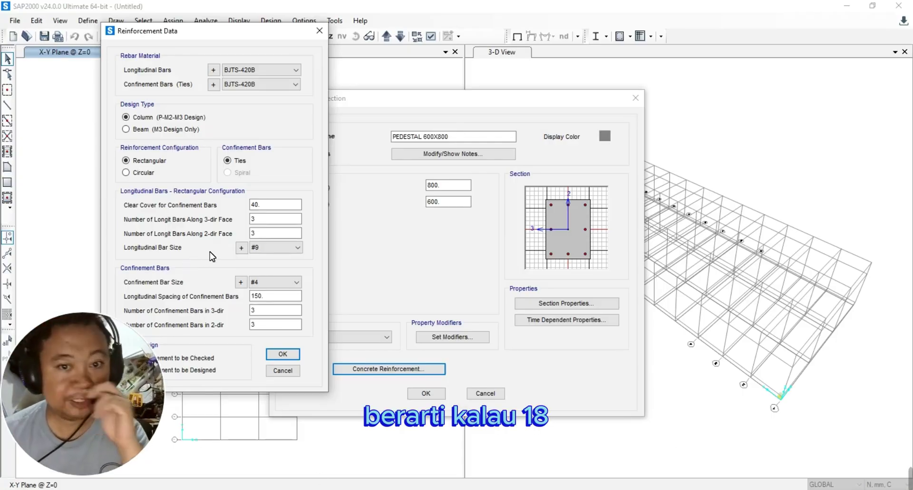
double_click(253, 219)
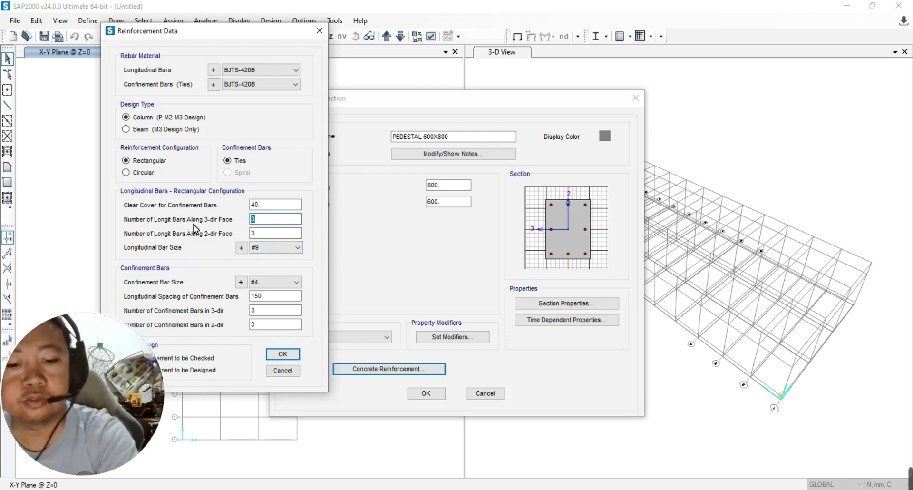
text(5)
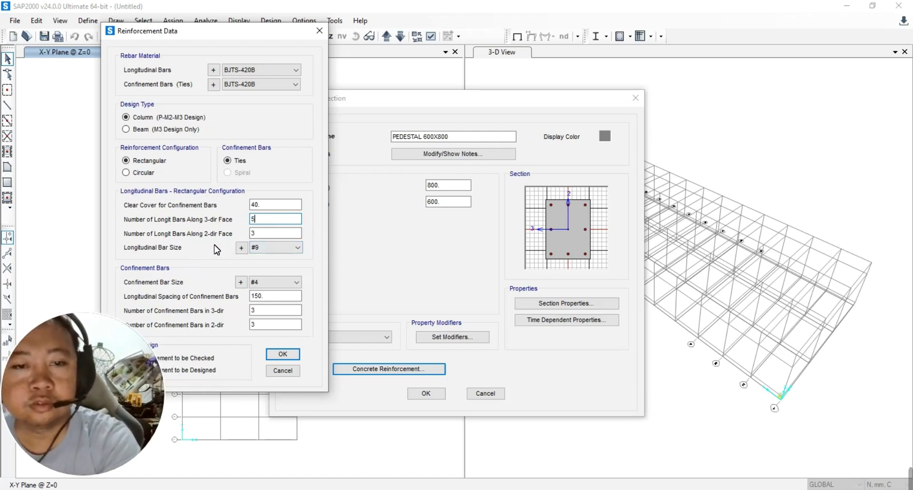
Step: Try to set the number of longitudinal bars along the 2-dir face to 1
click(274, 233)
text(1)
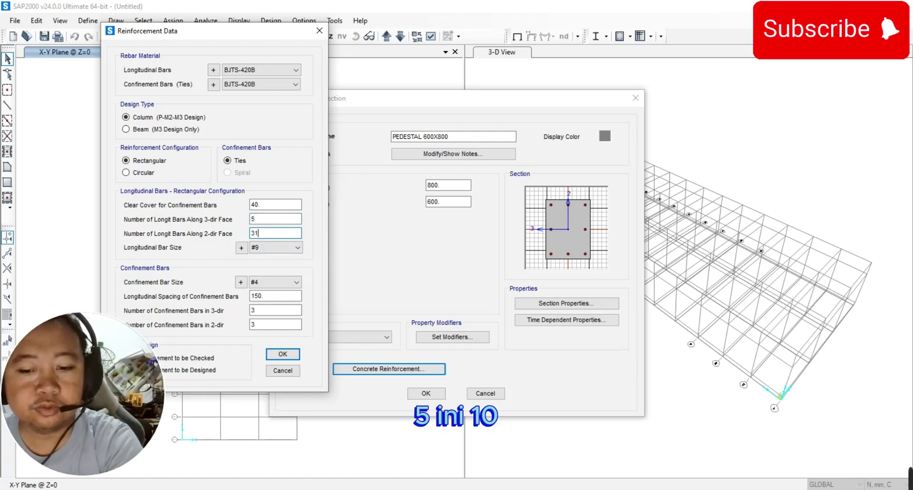
double_click(269, 238)
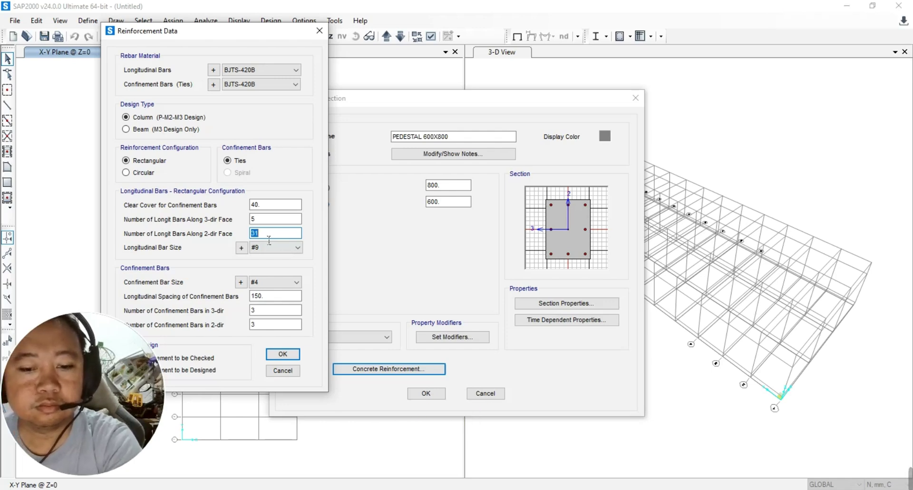
text(1)
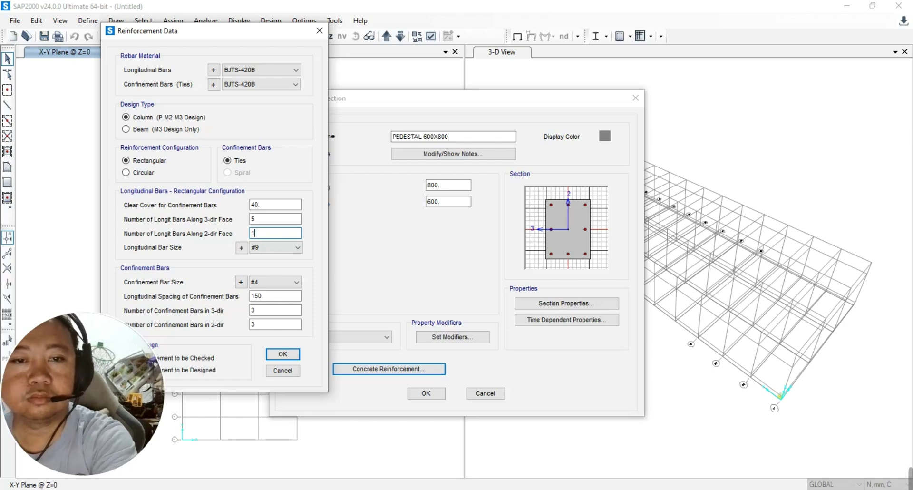
click(261, 247)
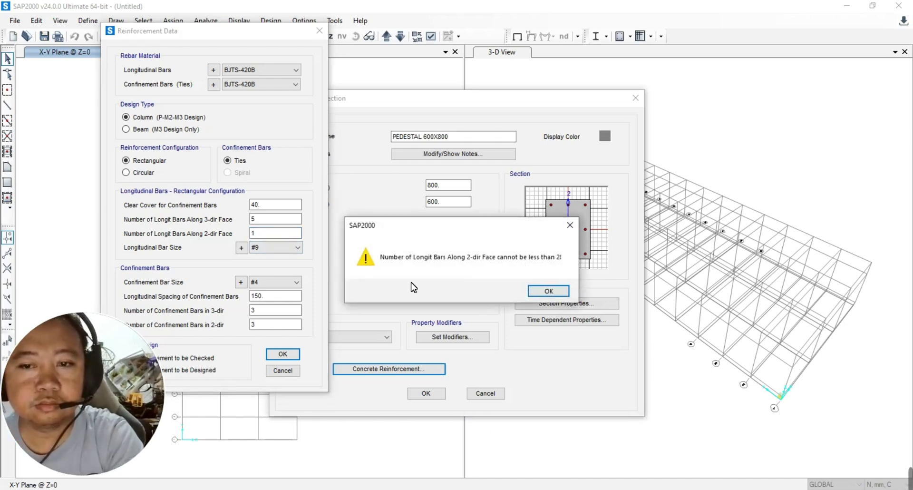
click(555, 294)
Step: Set the number of longitudinal bars along the 2-dir face to 10 and the longitudinal bar size to 20d
text(10)
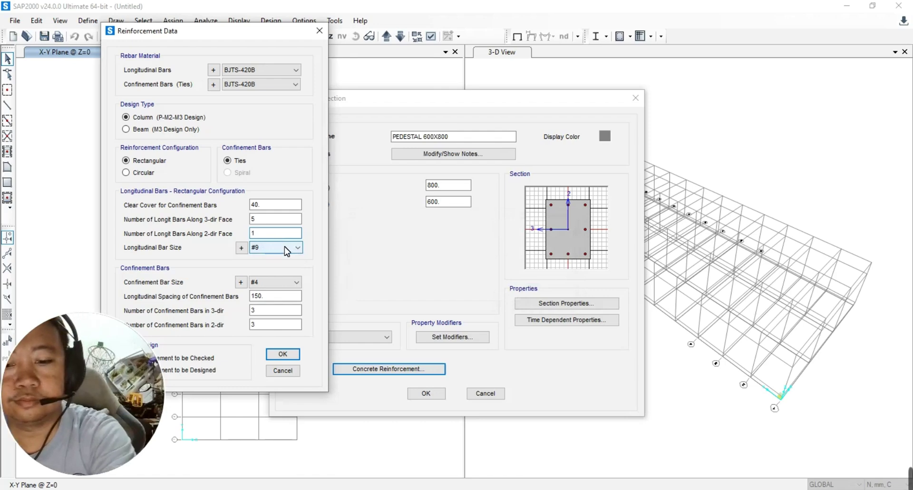
click(287, 250)
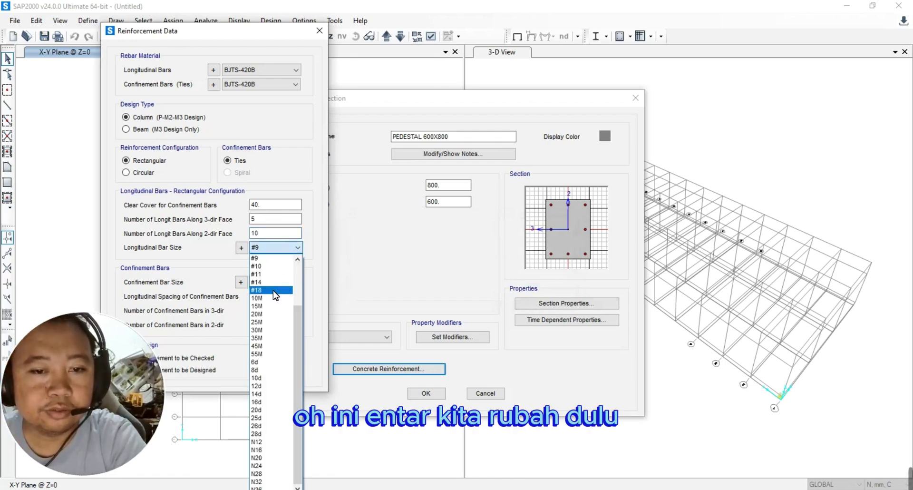
click(259, 412)
Step: Set the longitudinal bar counts to 6 along the 3-dir face and 12 along the 2-dir face
click(276, 233)
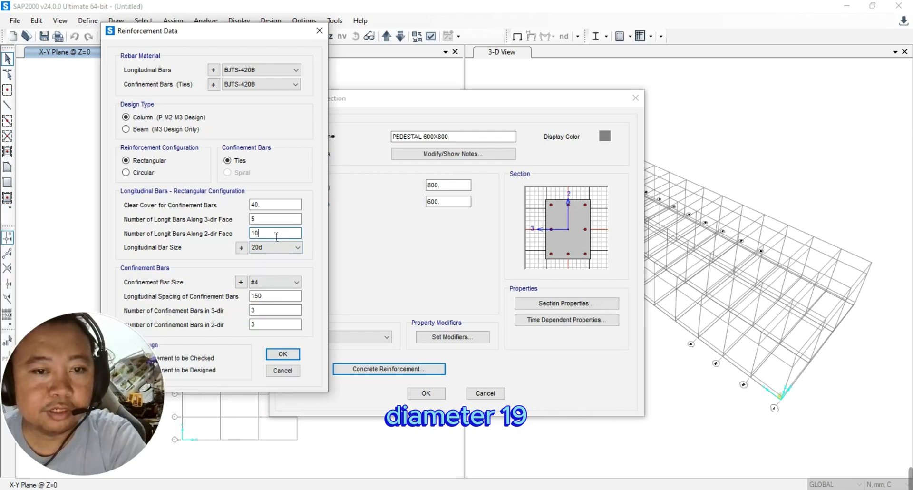
click(265, 220)
double_click(264, 220)
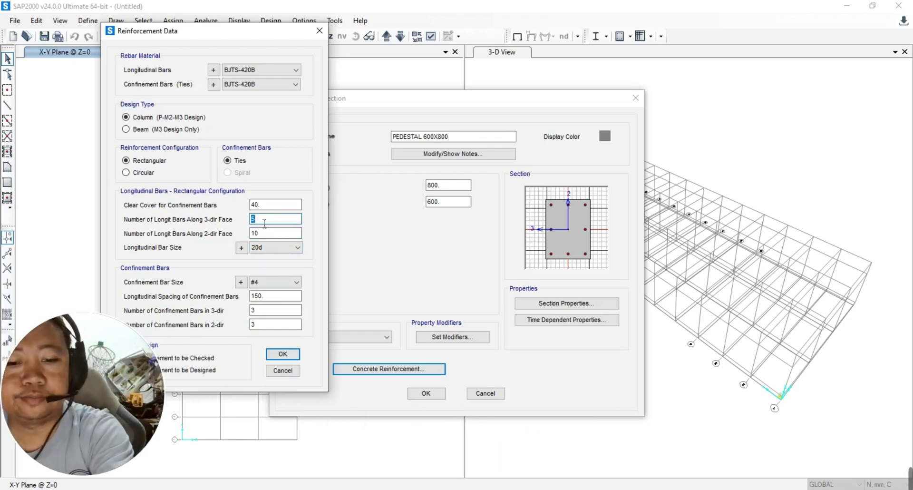
double_click(267, 235)
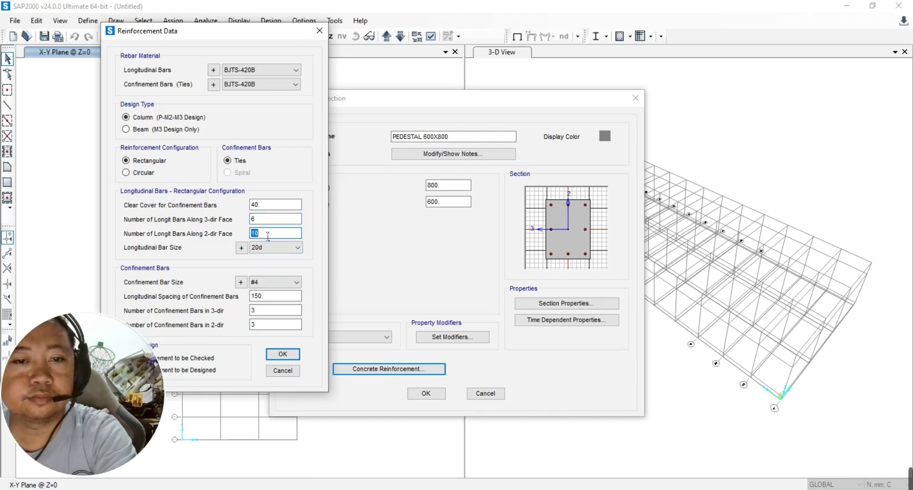
text(1)
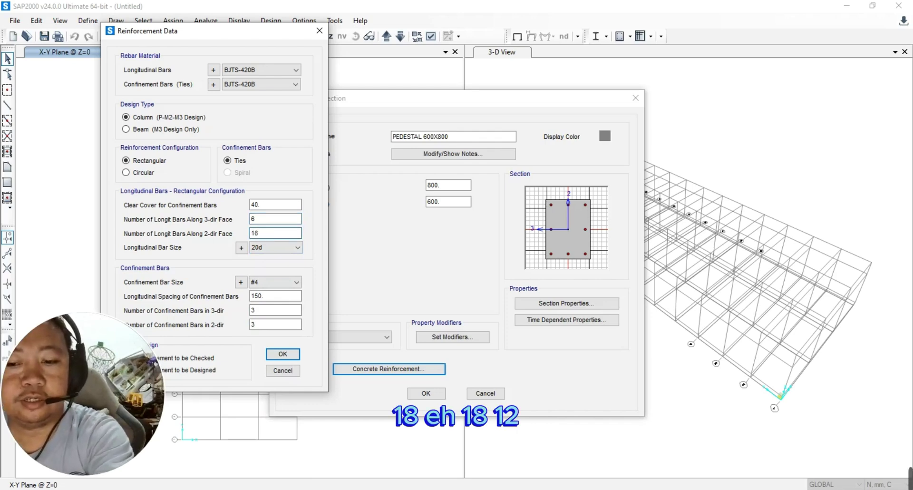
text(2)
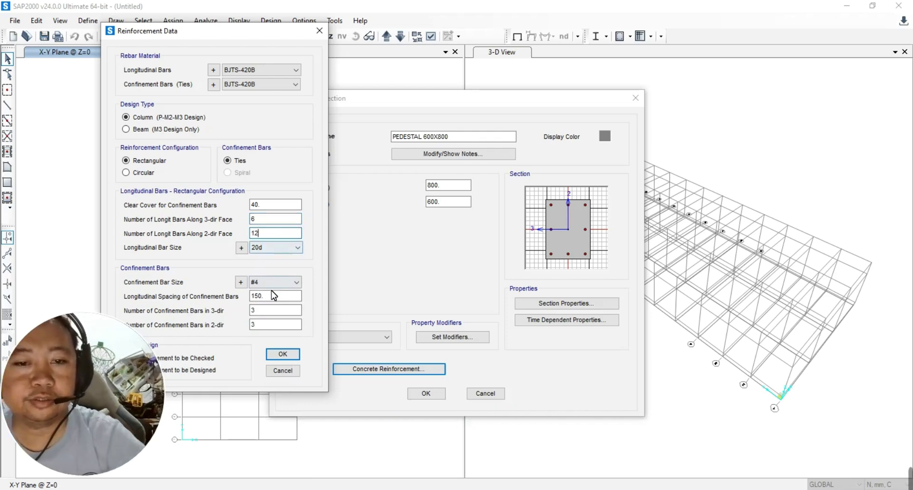
Step: Set the confinement bar size to 12d, keep the tie spacing at 150, and accept the reinforcement data
click(277, 283)
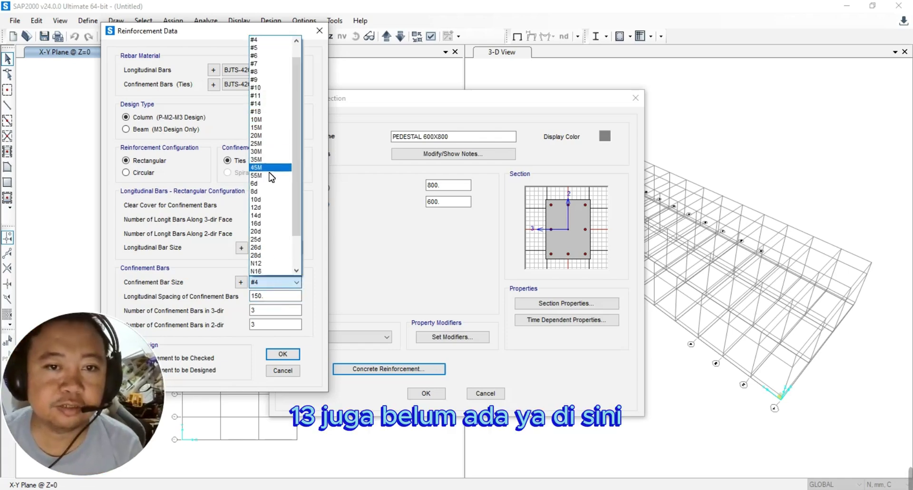
click(265, 209)
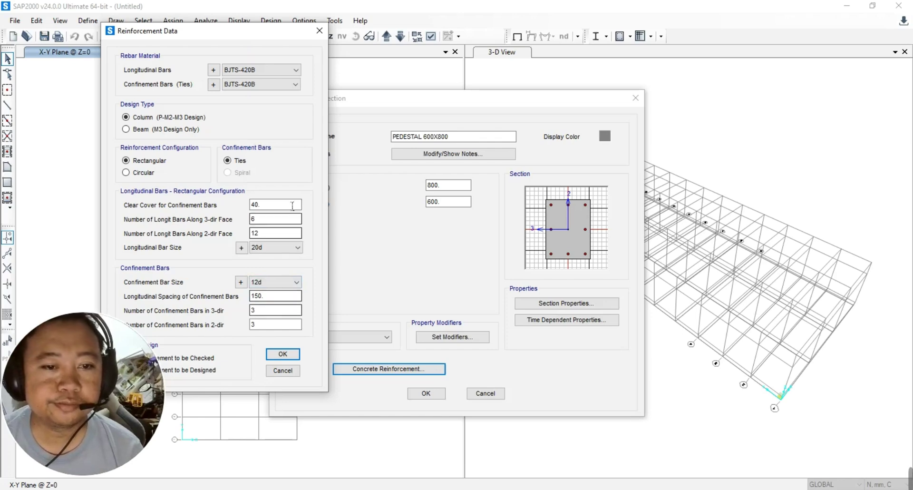
drag(258, 32, 326, 24)
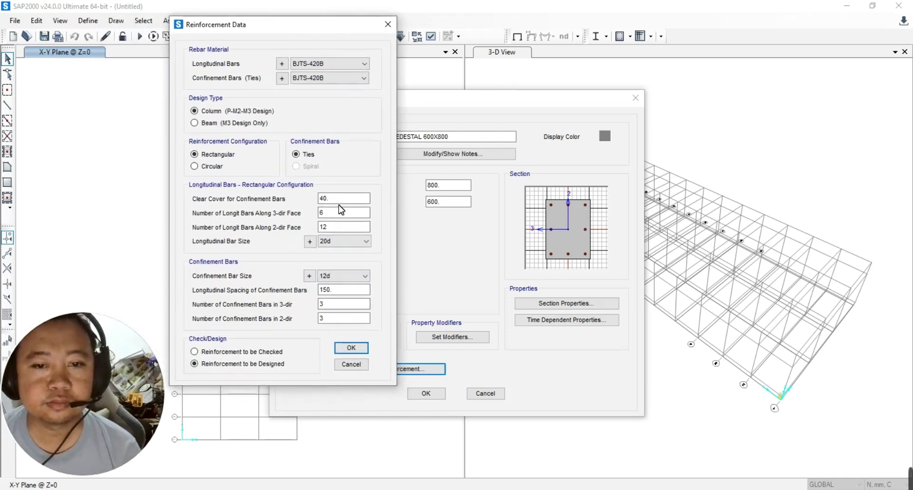
double_click(350, 292)
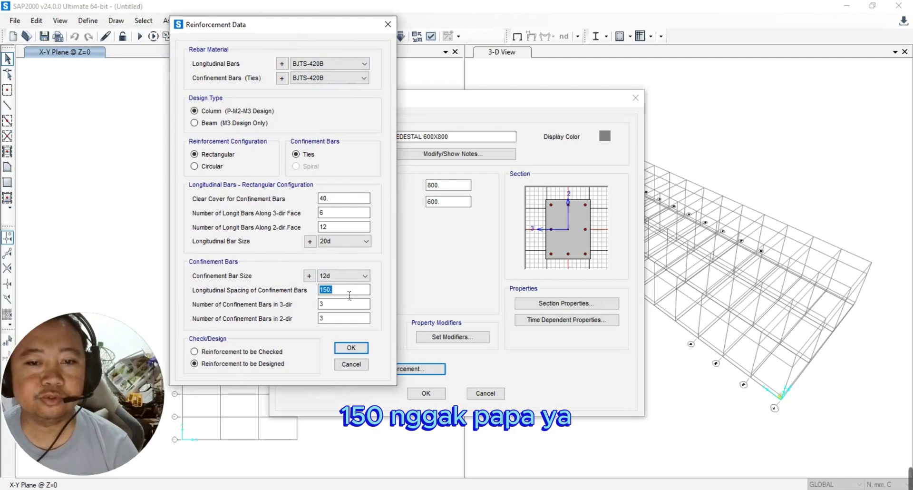
click(335, 307)
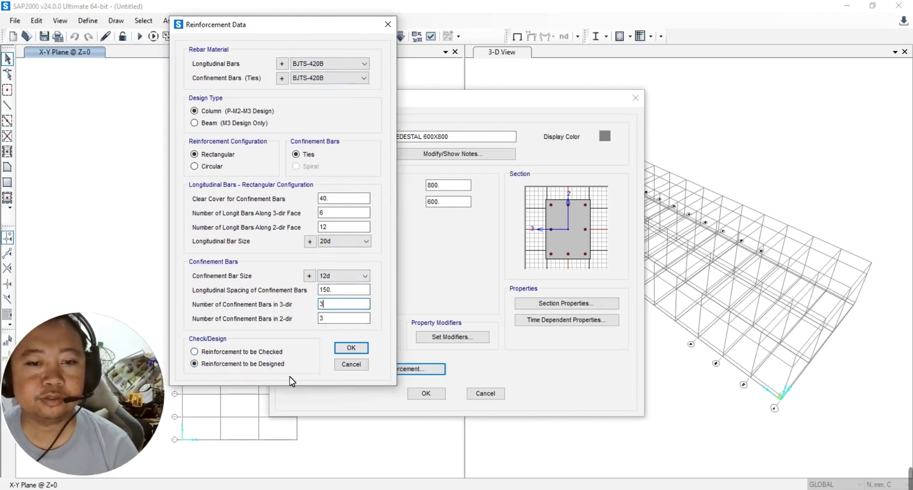
click(352, 348)
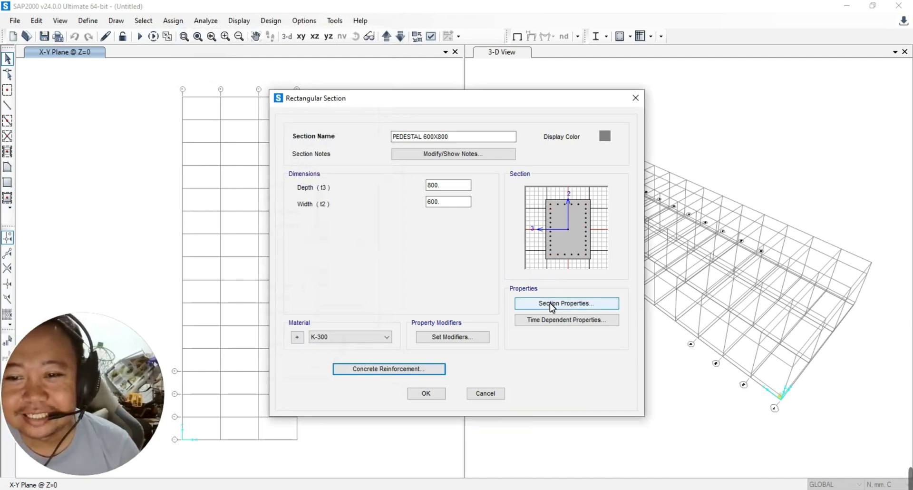
Step: Reopen the pedestal's concrete reinforcement and apply 4 longitudinal bars along the 3-dir face and 6 along the 2-dir face
click(392, 369)
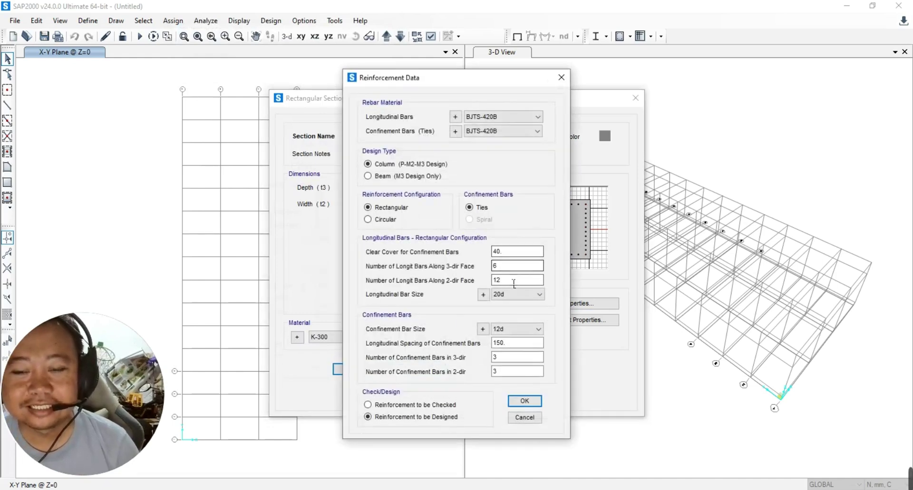
drag(469, 85, 242, 85)
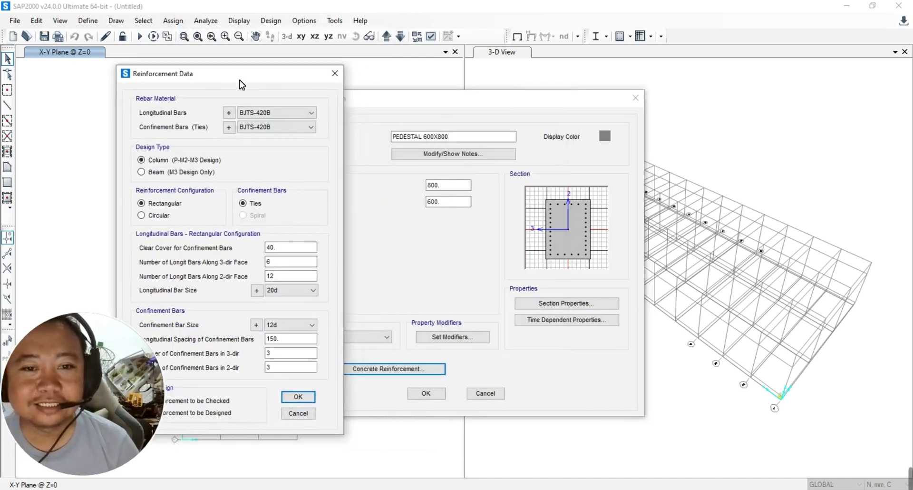
double_click(289, 266)
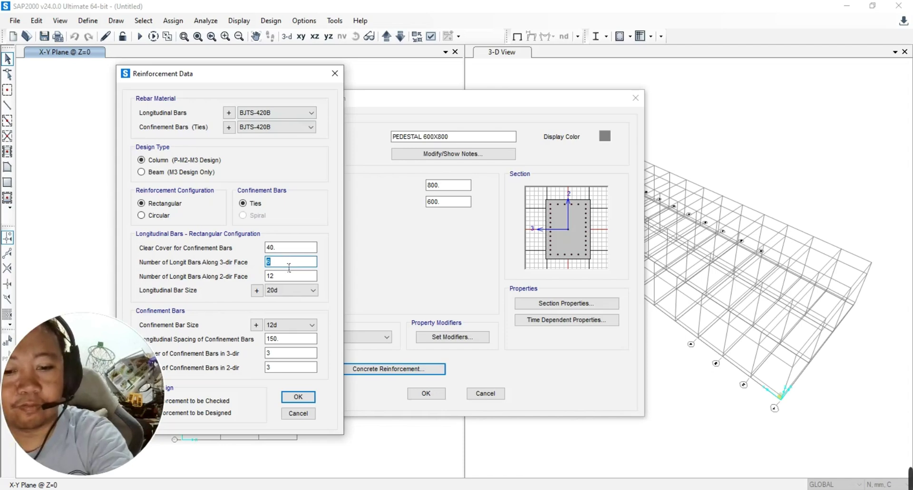
text(3)
double_click(290, 276)
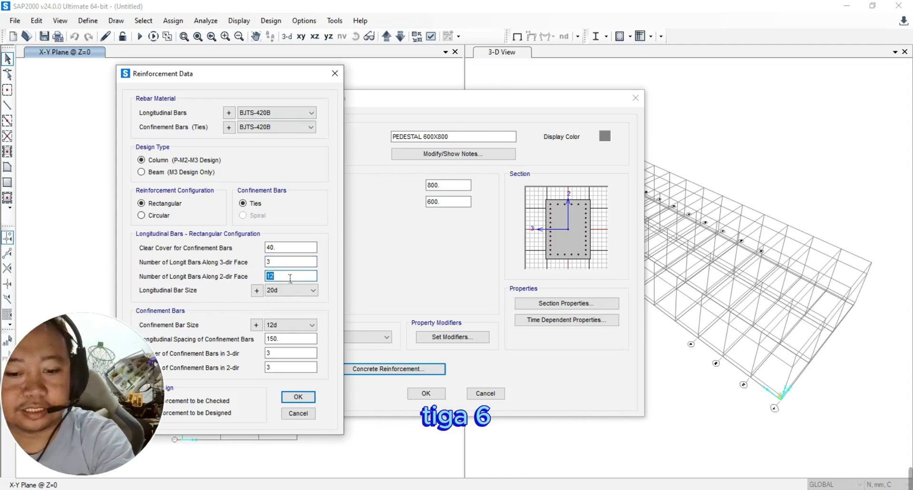
text(6)
double_click(287, 263)
text(4)
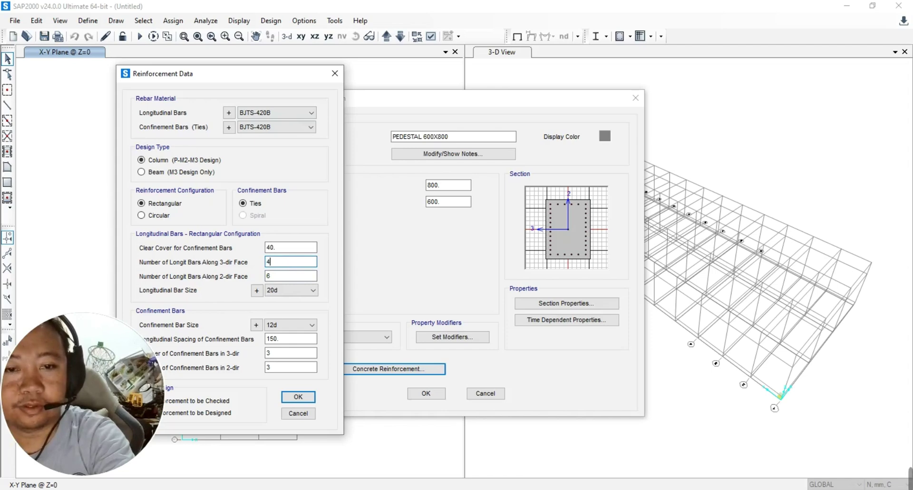
click(297, 398)
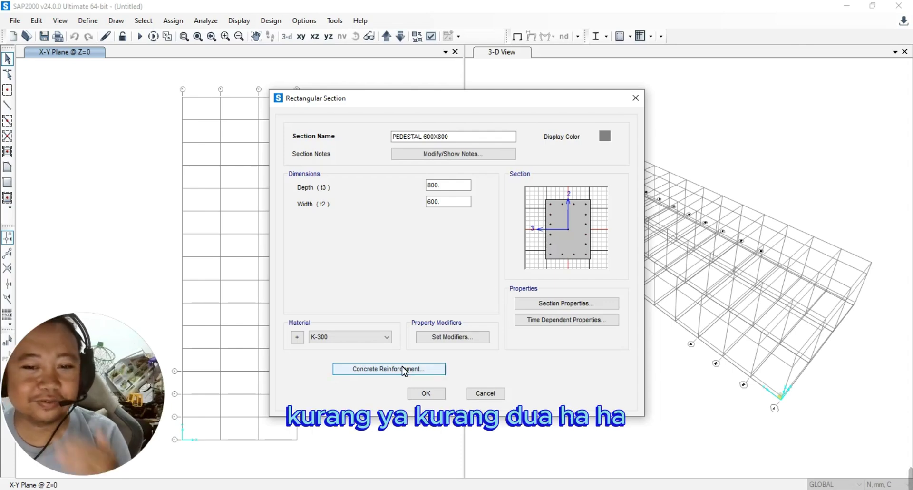
Step: Set the longitudinal bars along the 3-dir face to 5 and save the PEDESTAL 600X800 section
click(389, 369)
double_click(517, 269)
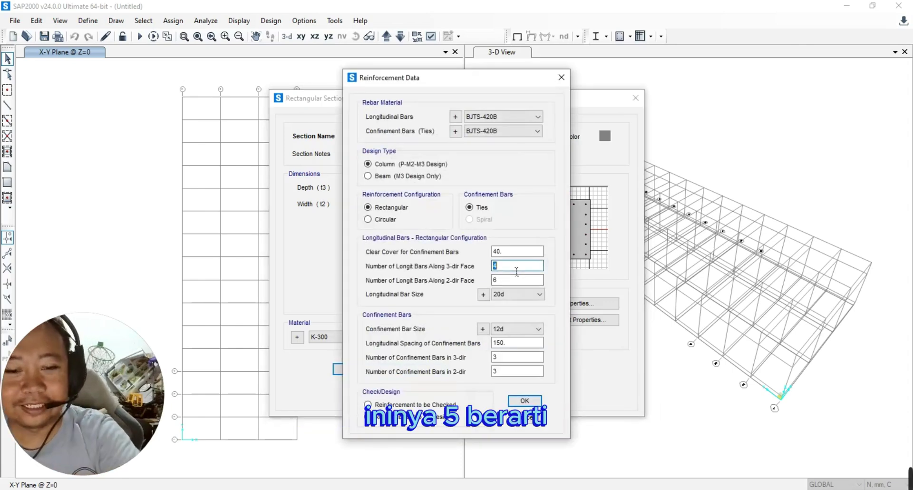
text(5)
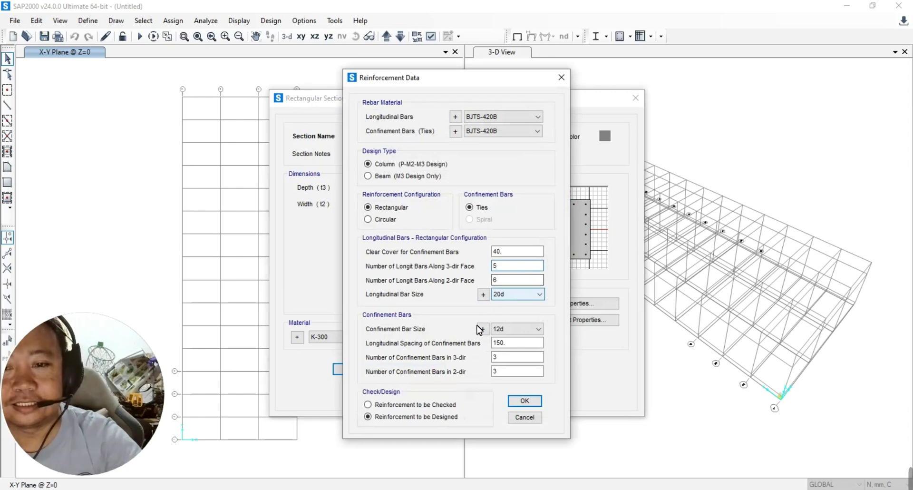
click(523, 400)
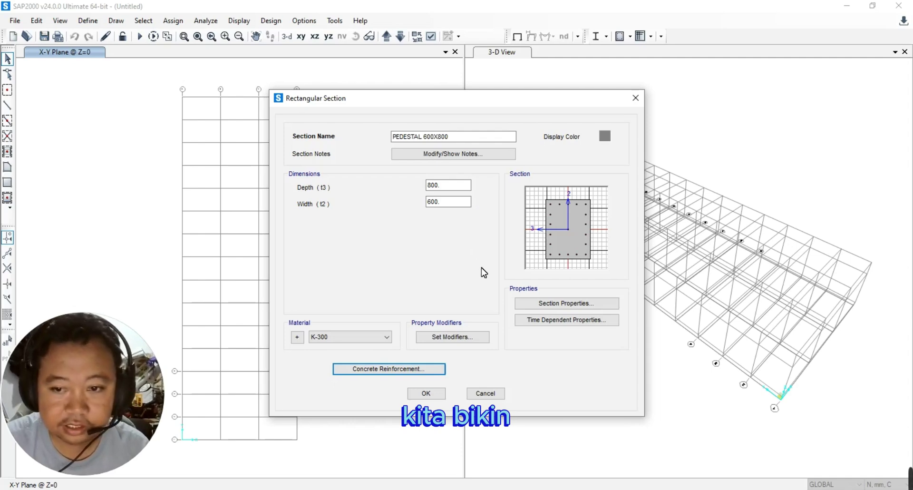
click(426, 394)
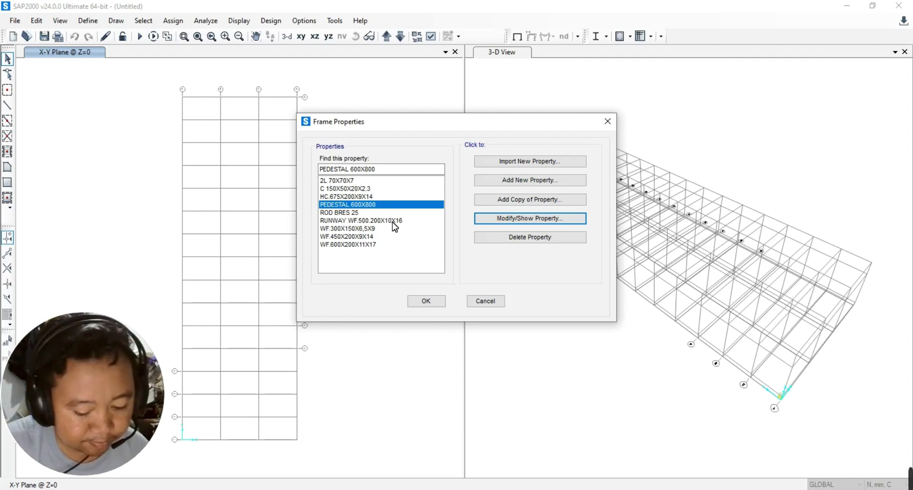
Step: Check the material options of the PEDESTAL 600X800 section, keeping K-300
click(510, 220)
click(368, 341)
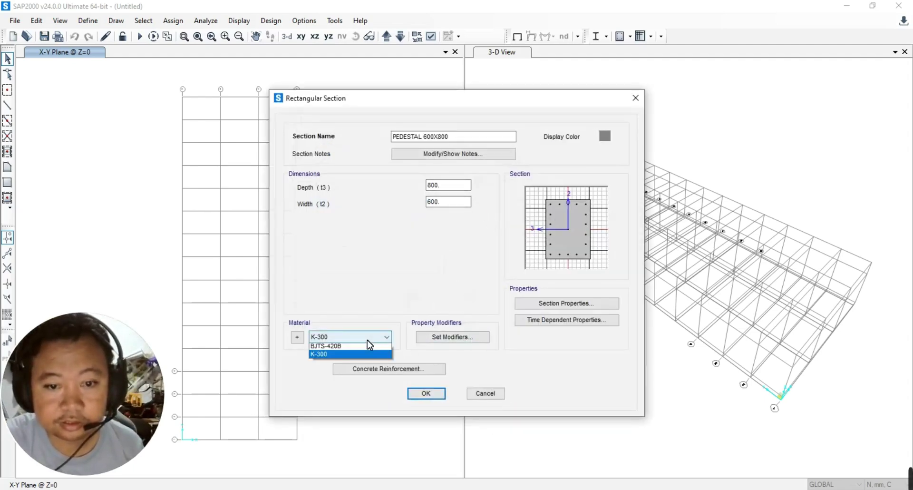
click(367, 340)
click(427, 394)
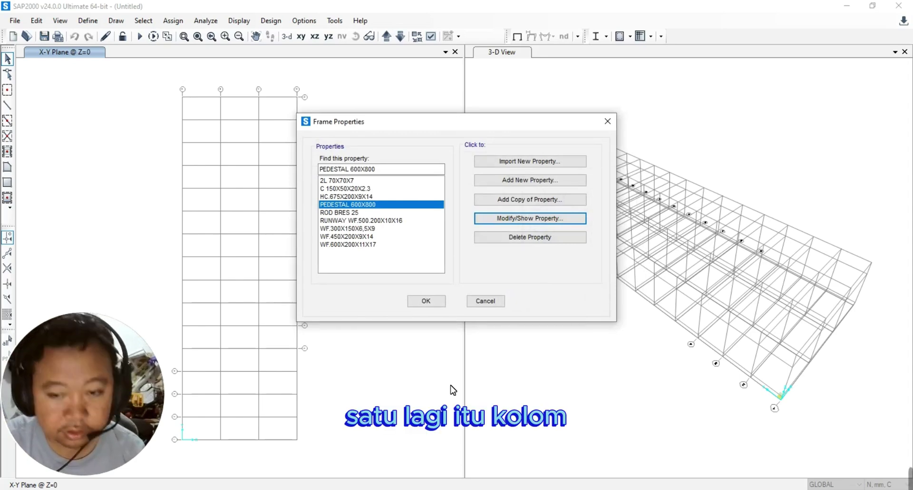
Step: Add a copy of the PEDESTAL 600X800 property and name it PEDESTAL 400X700
click(519, 204)
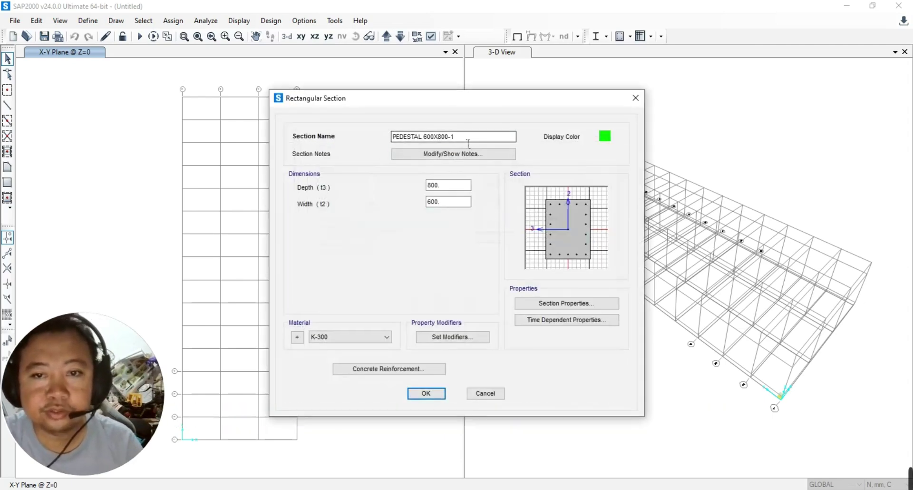
drag(468, 142, 423, 143)
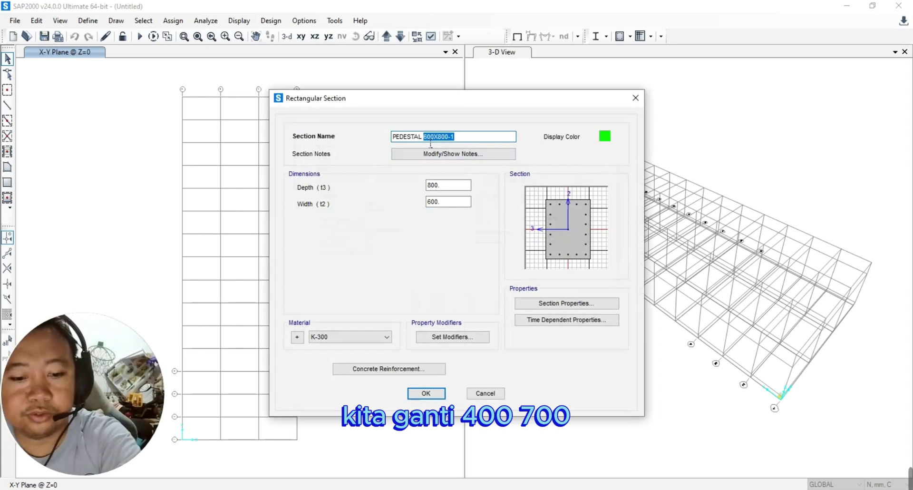
text(400X)
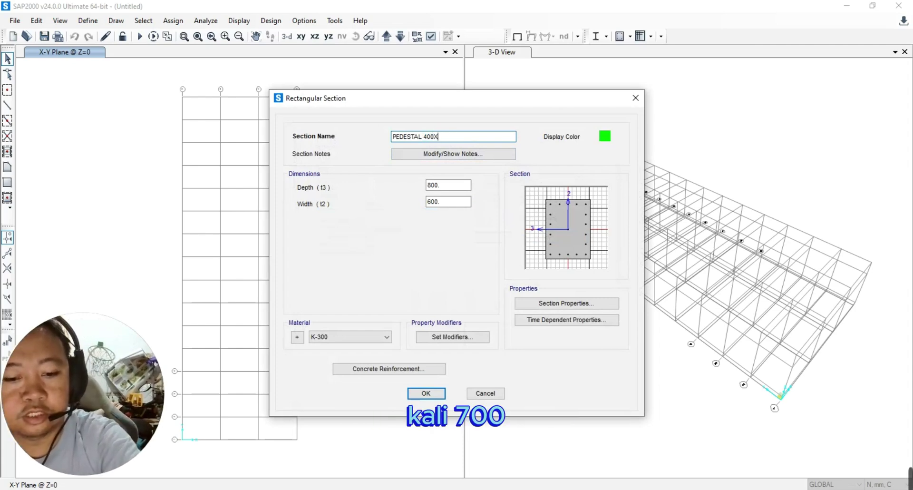
text(700)
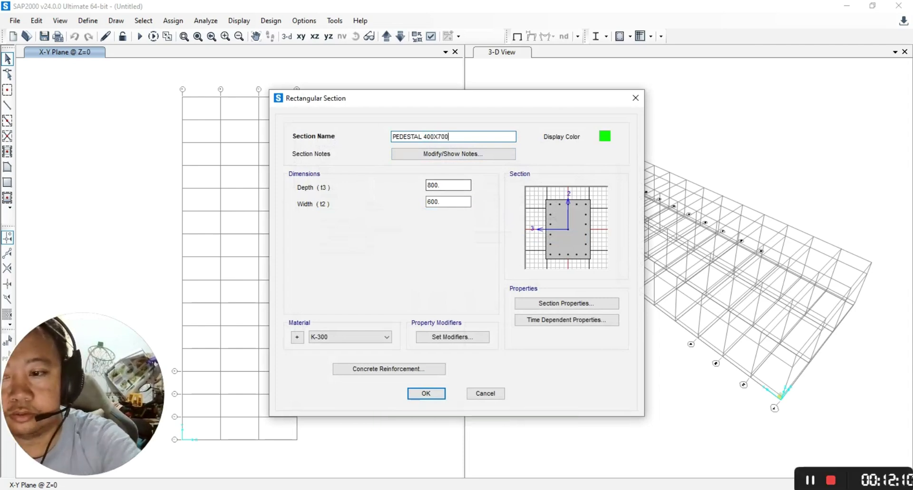
Step: Set the copied section's depth (t3) to 700 and its width (t2) to 400
double_click(447, 191)
text(700)
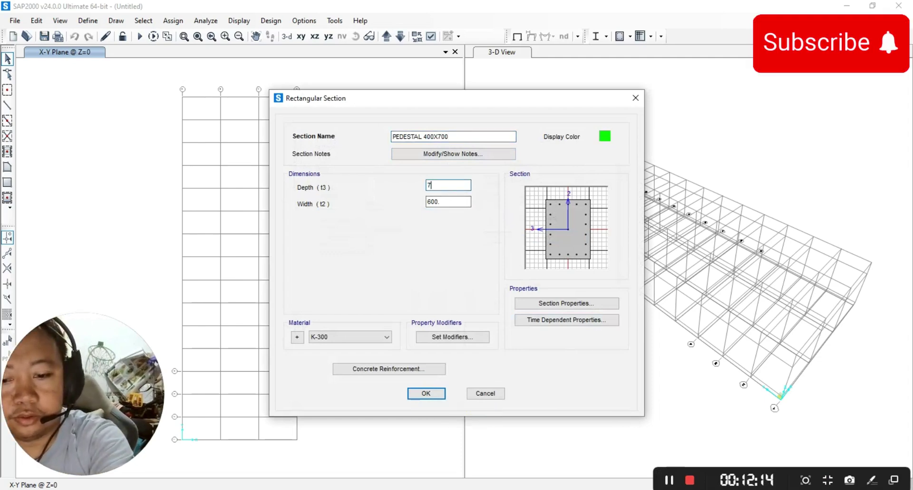
click(449, 202)
double_click(448, 203)
text(400)
click(456, 189)
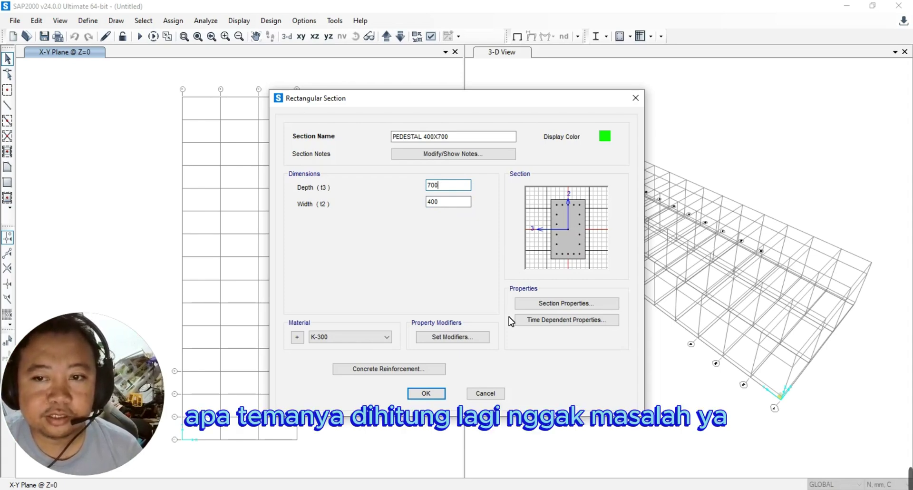
Step: Accept the copied concrete reinforcement data for PEDESTAL 400X700 and save the section to the frame properties
click(410, 371)
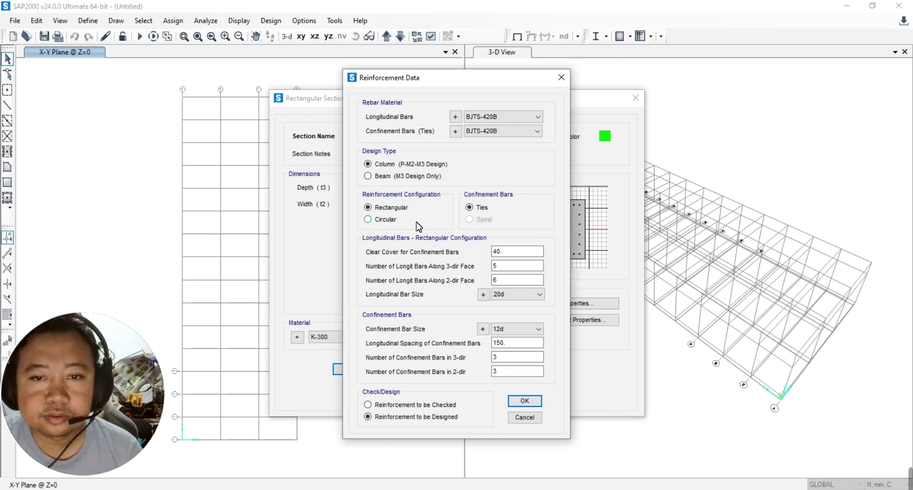
click(518, 402)
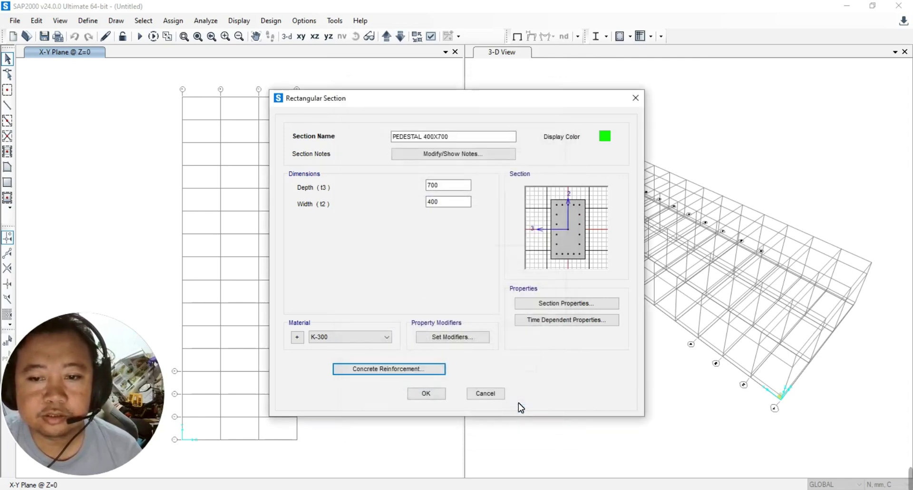
click(427, 393)
mouse_move(793, 485)
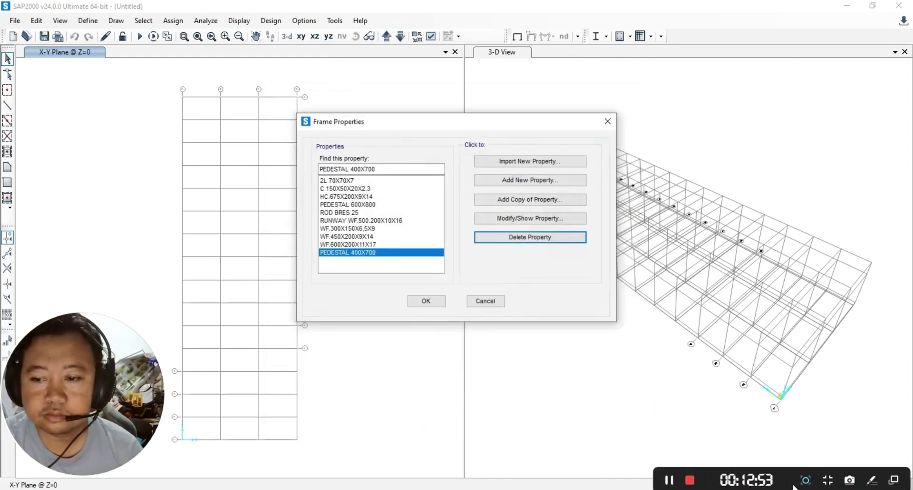